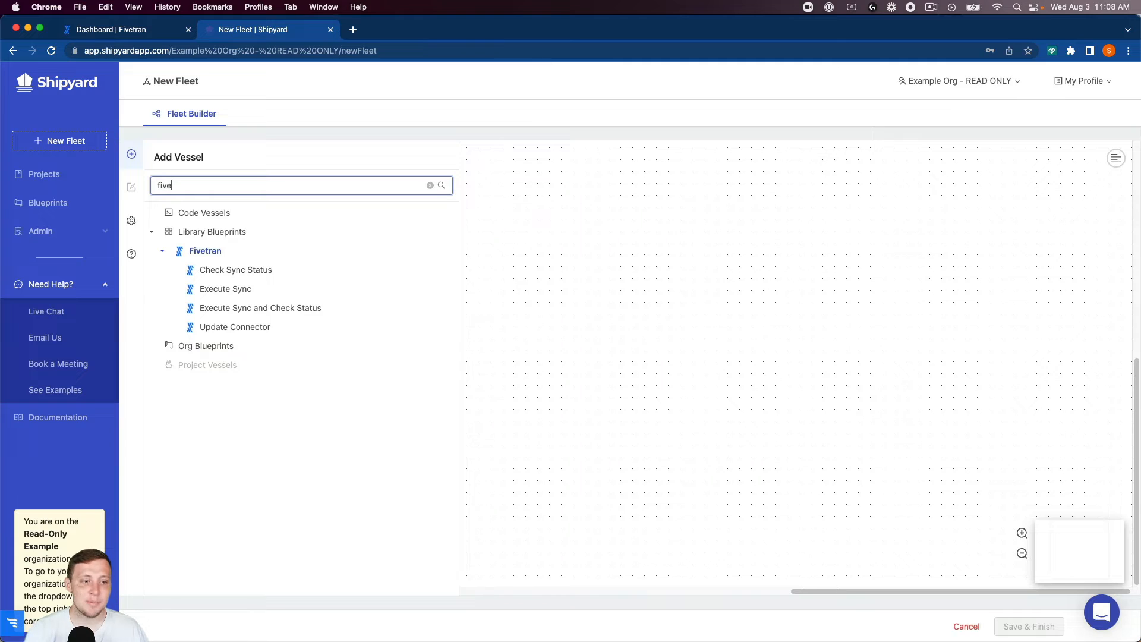
# - Add a Fivetran Execute Sync vessel to the fleet and name it "Execute Sync"
pyautogui.moveTo(275, 289)
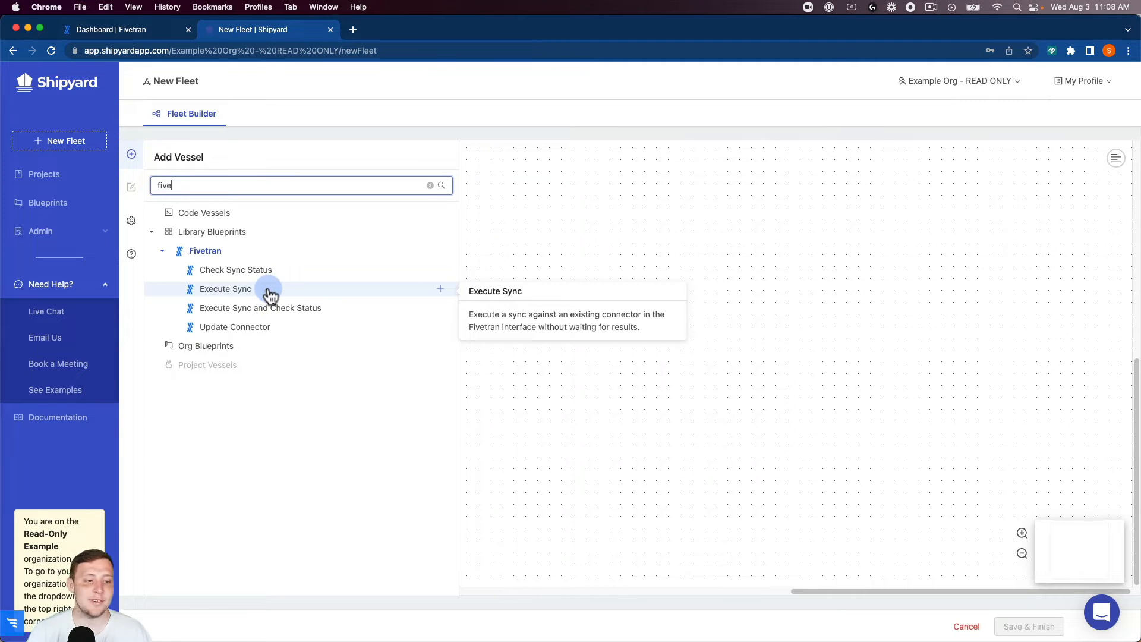
pyautogui.click(271, 293)
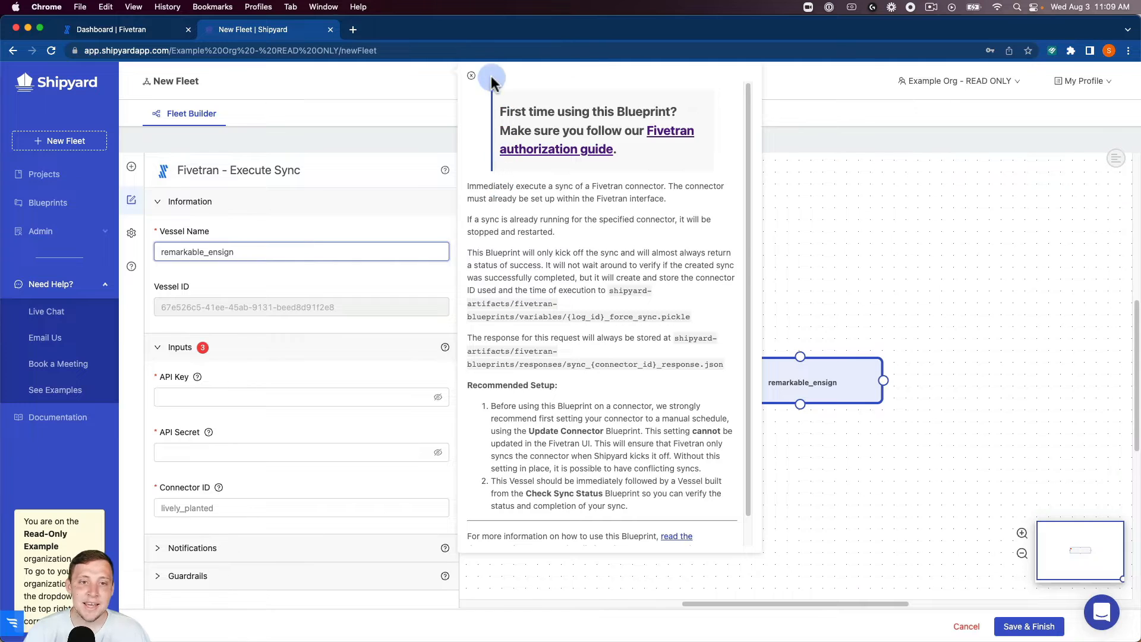
pyautogui.click(447, 113)
pyautogui.doubleClick(284, 254)
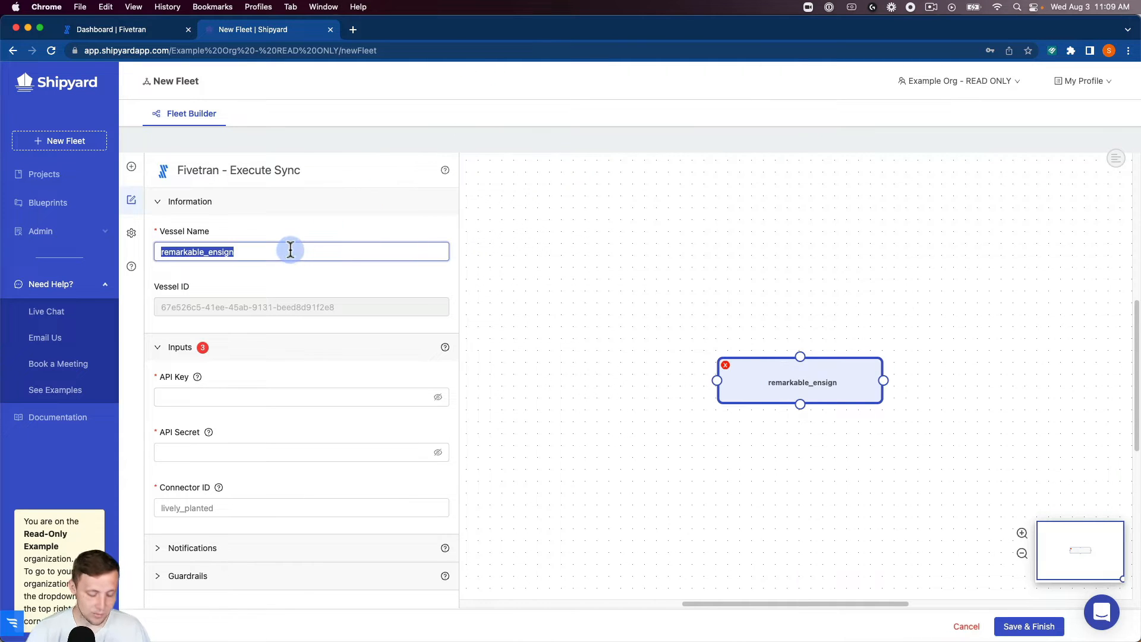
pyautogui.write('E')
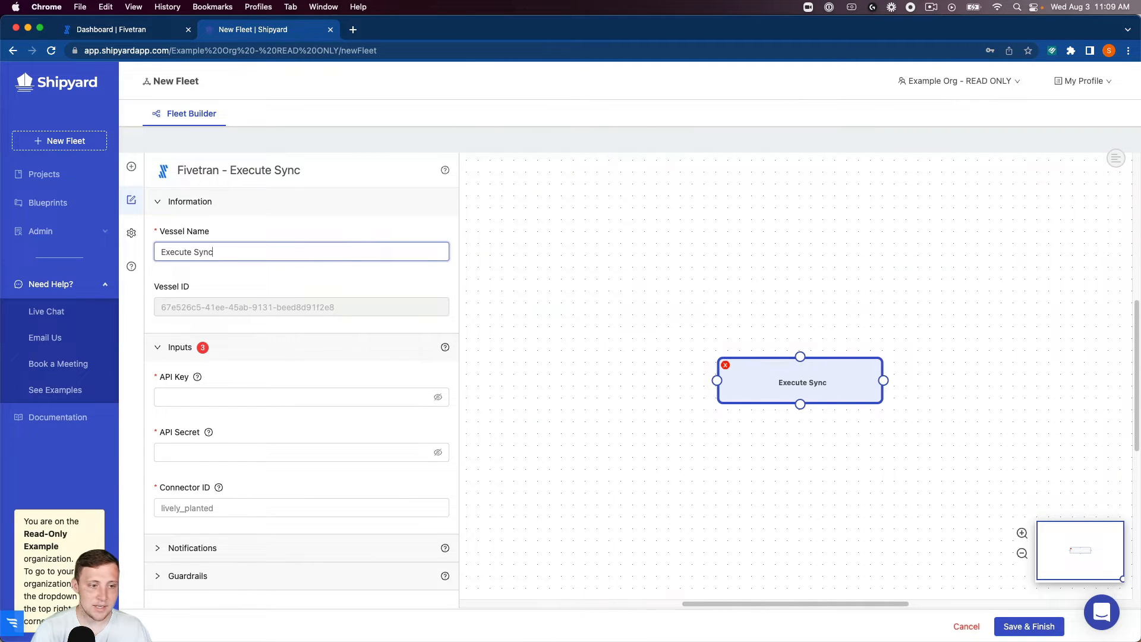
pyautogui.write('xecute Sync')
pyautogui.press('Tab')
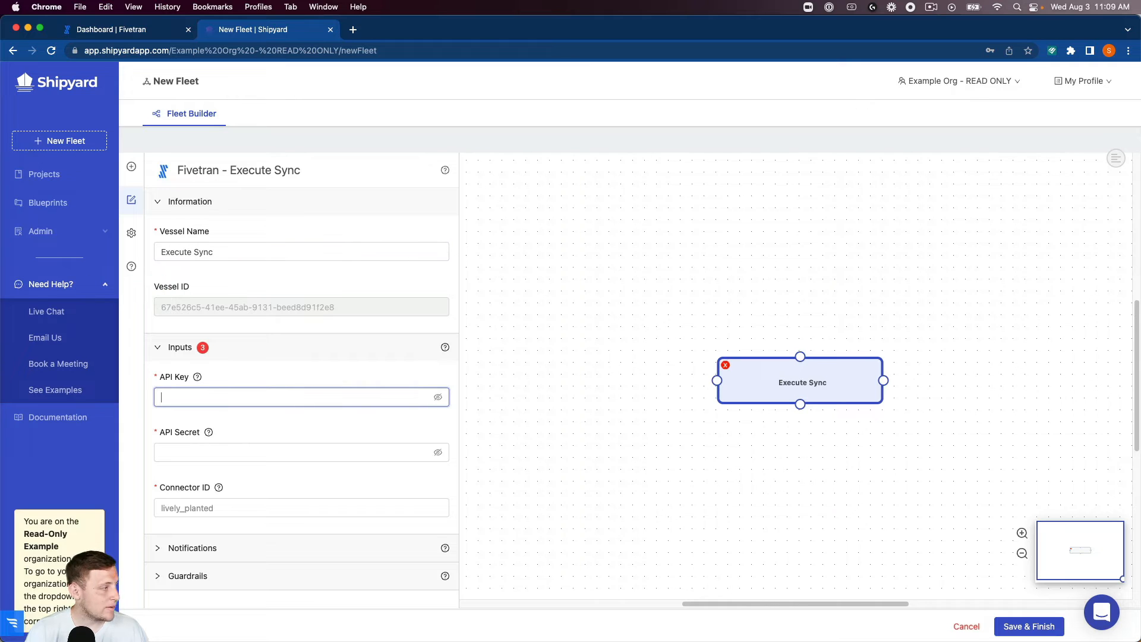
# - Enter the API key, API secret and connector ID oxymoron_ratio for Execute Sync, and move its vessel to the canvas's upper-left area
pyautogui.click(178, 397)
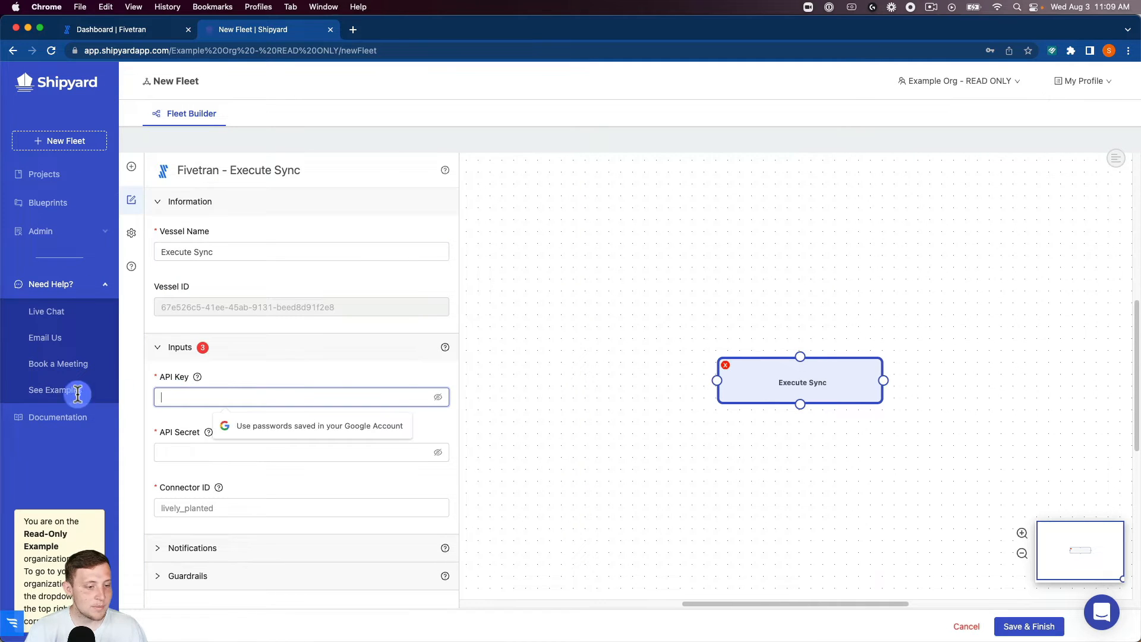
pyautogui.press('super+v')
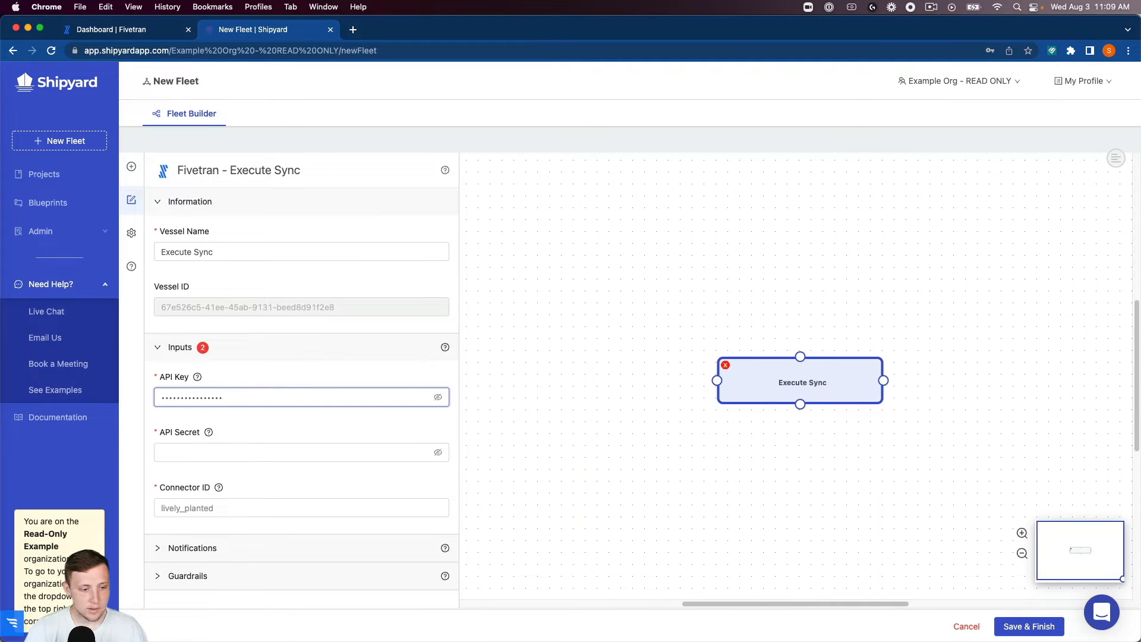
pyautogui.click(214, 451)
pyautogui.press('super+v')
pyautogui.click(204, 507)
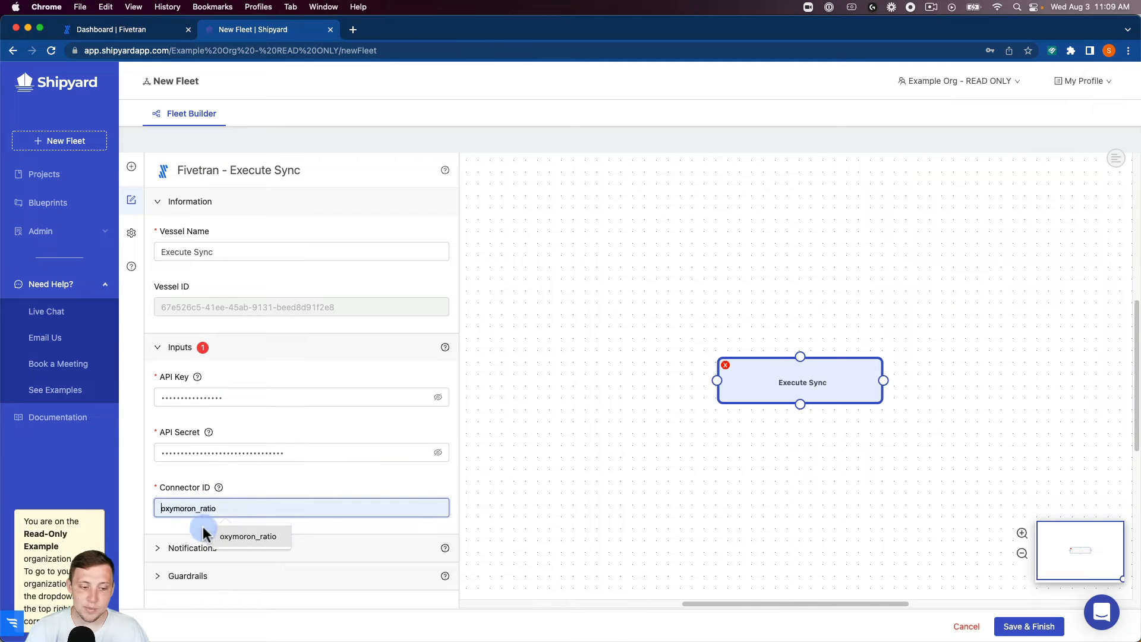
pyautogui.click(166, 528)
pyautogui.moveTo(763, 386); pyautogui.dragTo(536, 238)
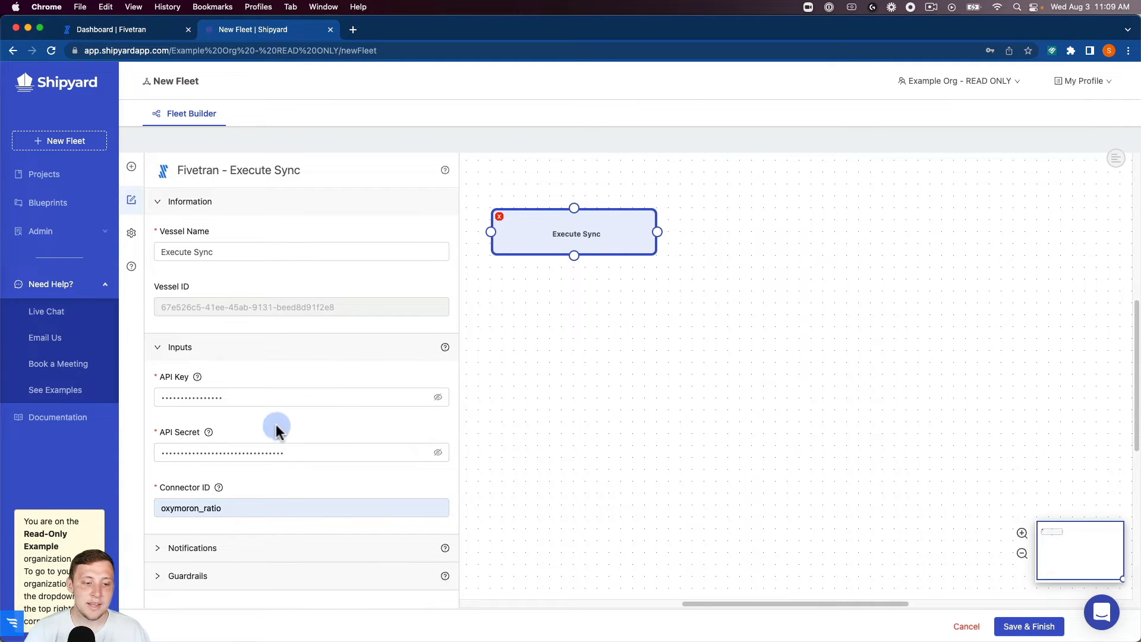
# - Review the Execute Sync vessel's notification and guardrail settings
pyautogui.click(245, 550)
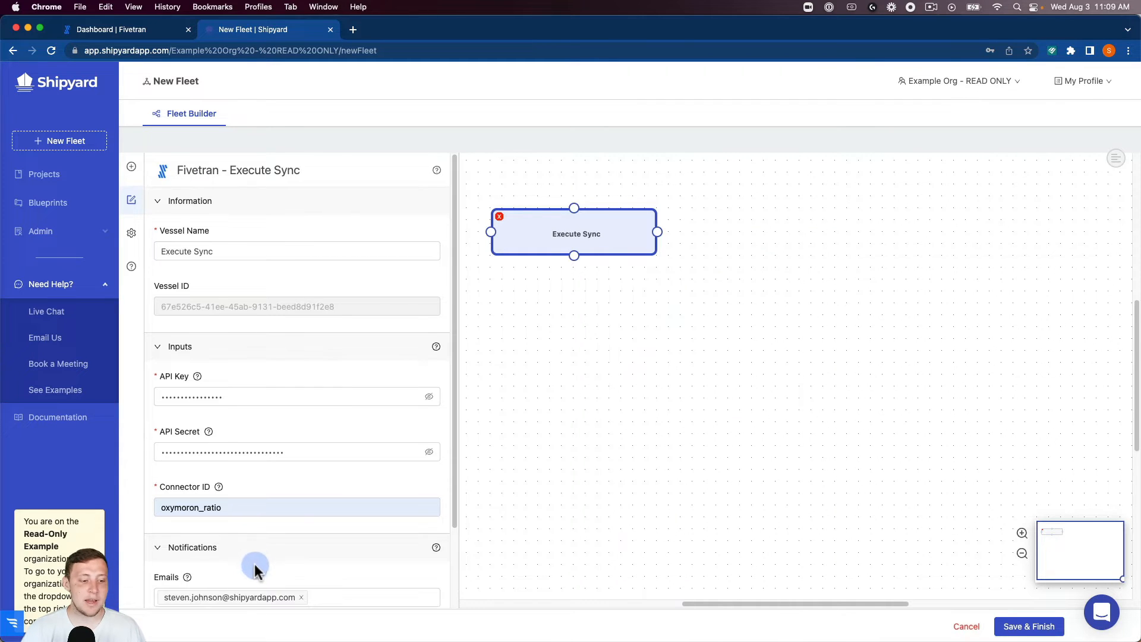
pyautogui.scroll(-2, 255, 563)
pyautogui.click(159, 557)
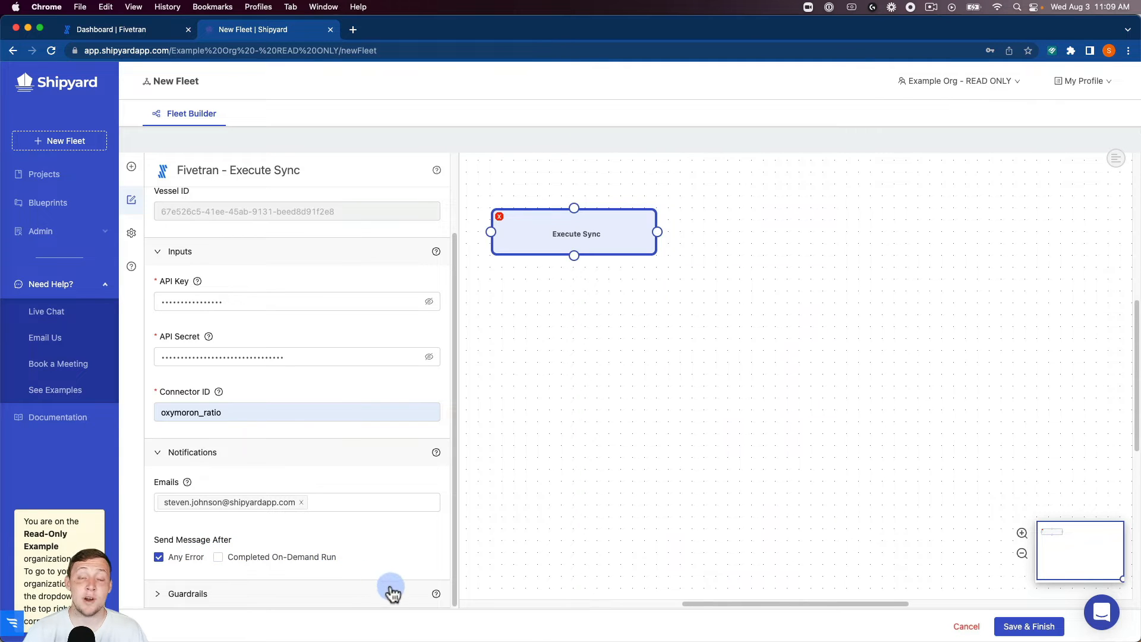
pyautogui.click(224, 581)
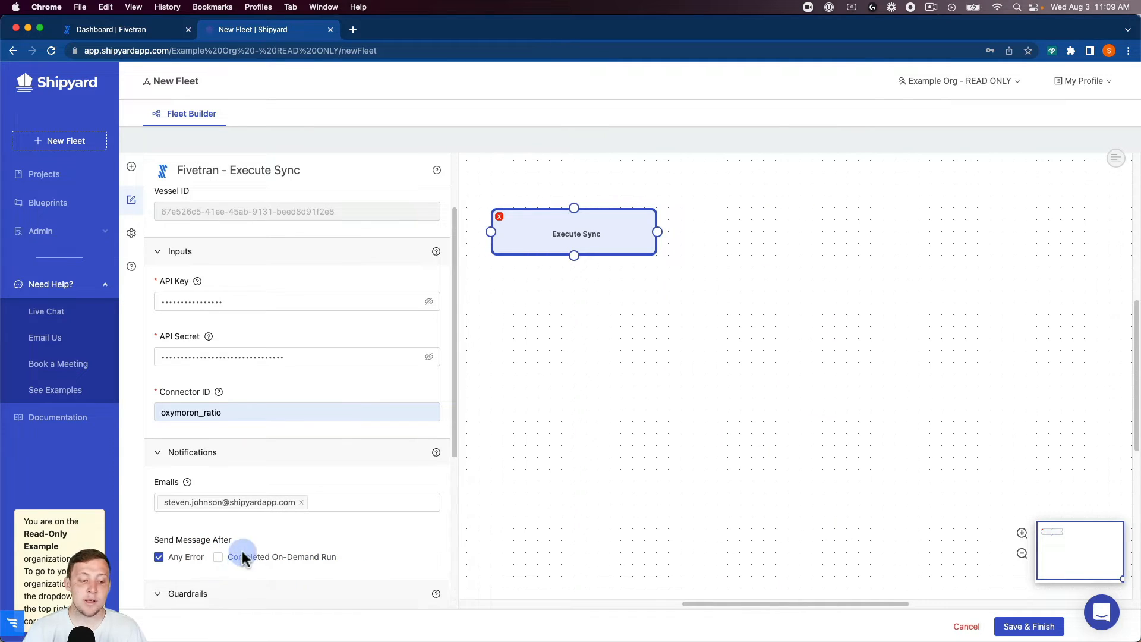
pyautogui.scroll(-5, 232, 535)
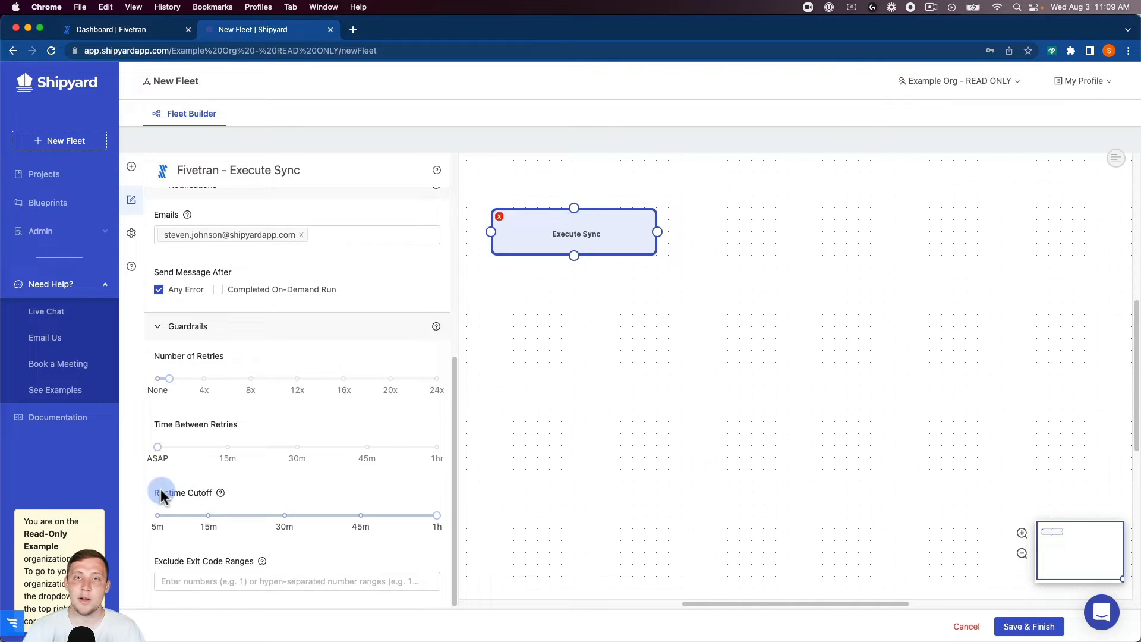
# - Add a Fivetran Check Sync Status vessel found by searching "five", and name it "Check Sync Status"
pyautogui.click(139, 171)
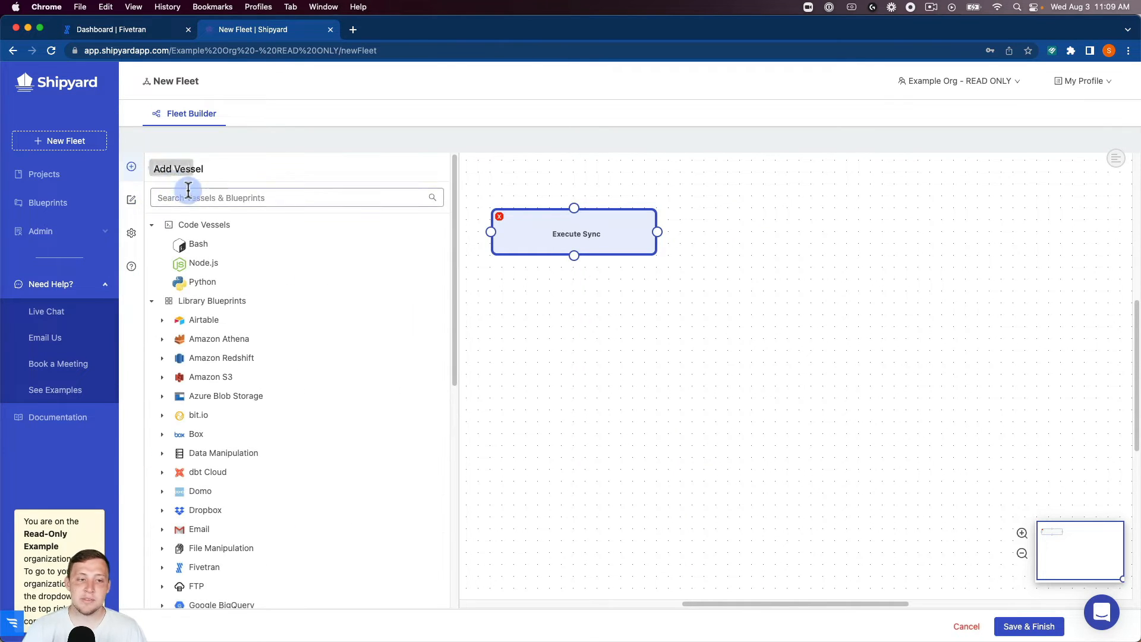
pyautogui.click(231, 198)
pyautogui.write('five')
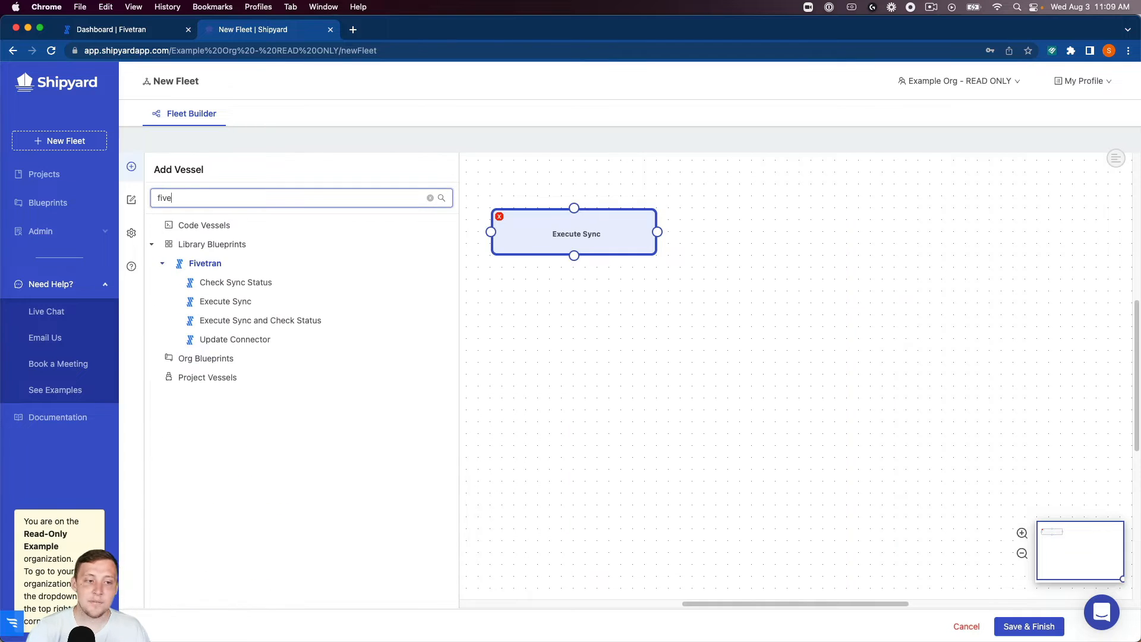
pyautogui.click(268, 292)
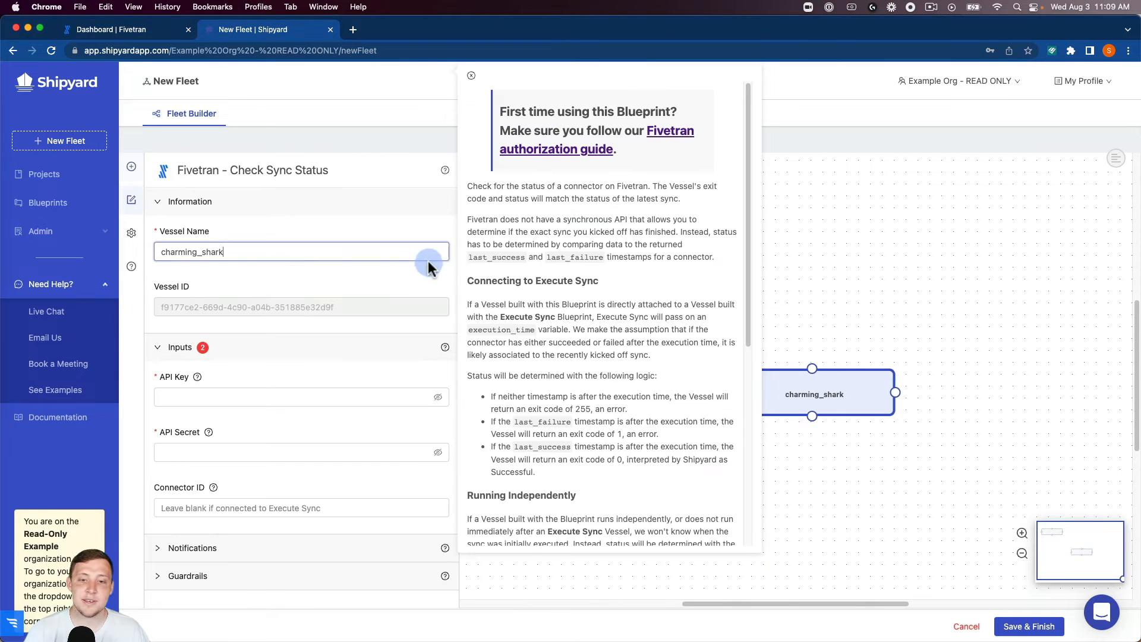
pyautogui.tripleClick(343, 250)
pyautogui.write('Chec')
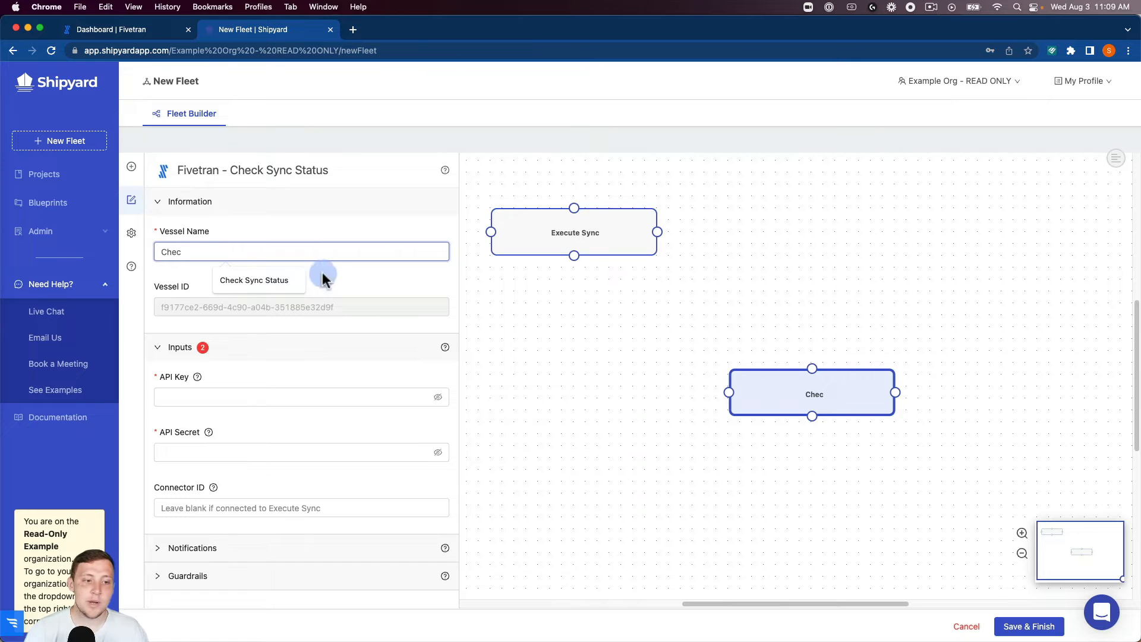
pyautogui.click(268, 282)
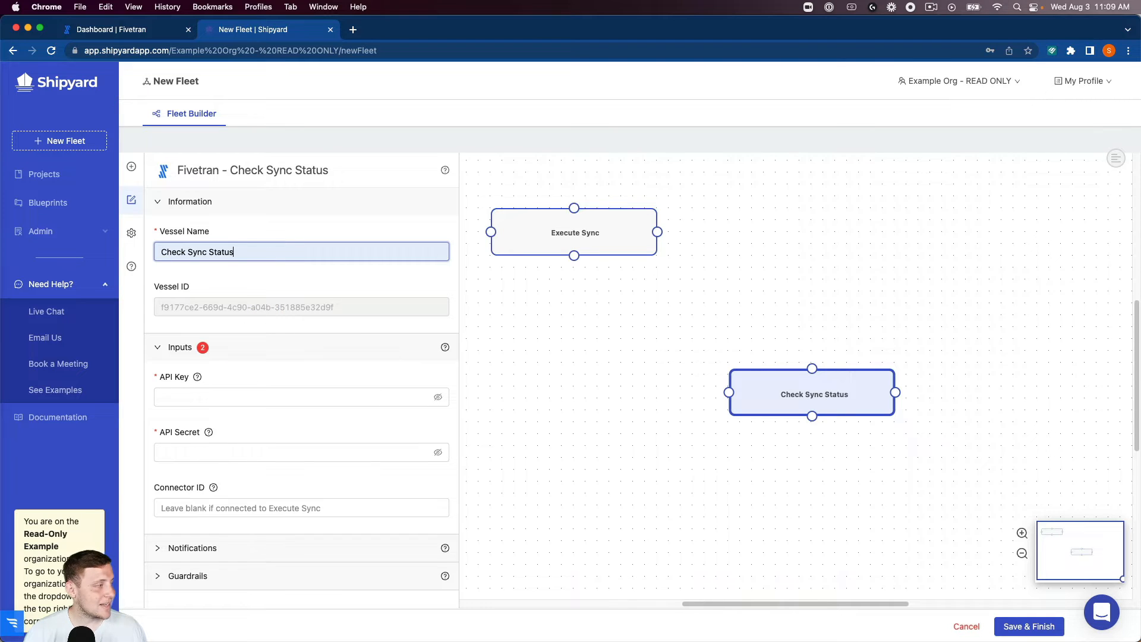
# - Enter the Fivetran API key and API secret for the Check Sync Status vessel
pyautogui.click(168, 395)
pyautogui.press('super+v')
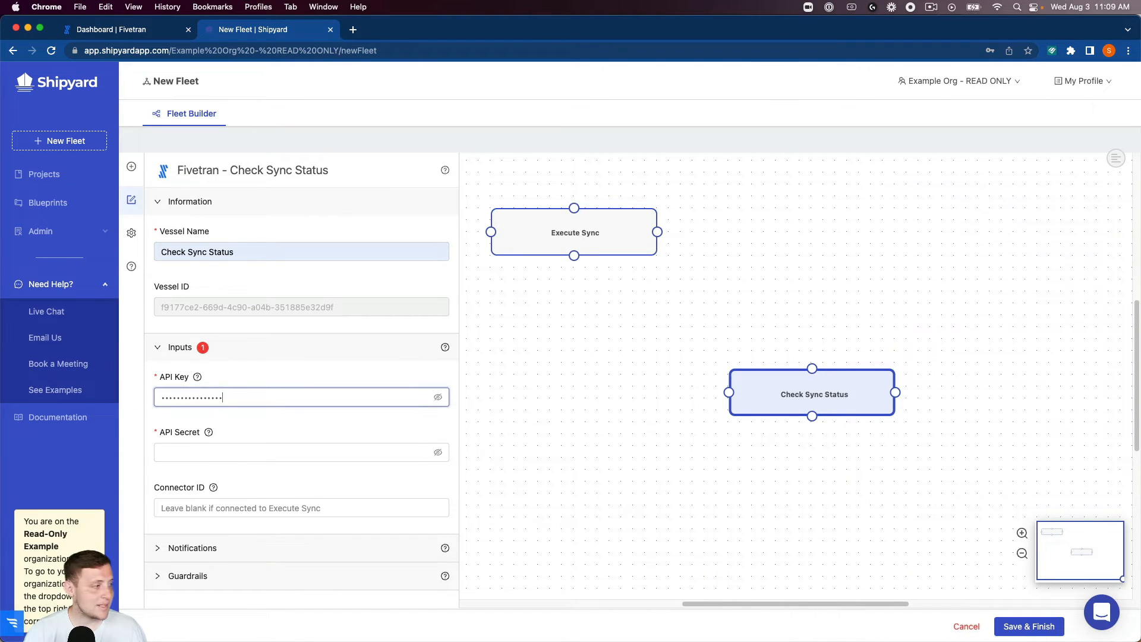
pyautogui.click(267, 451)
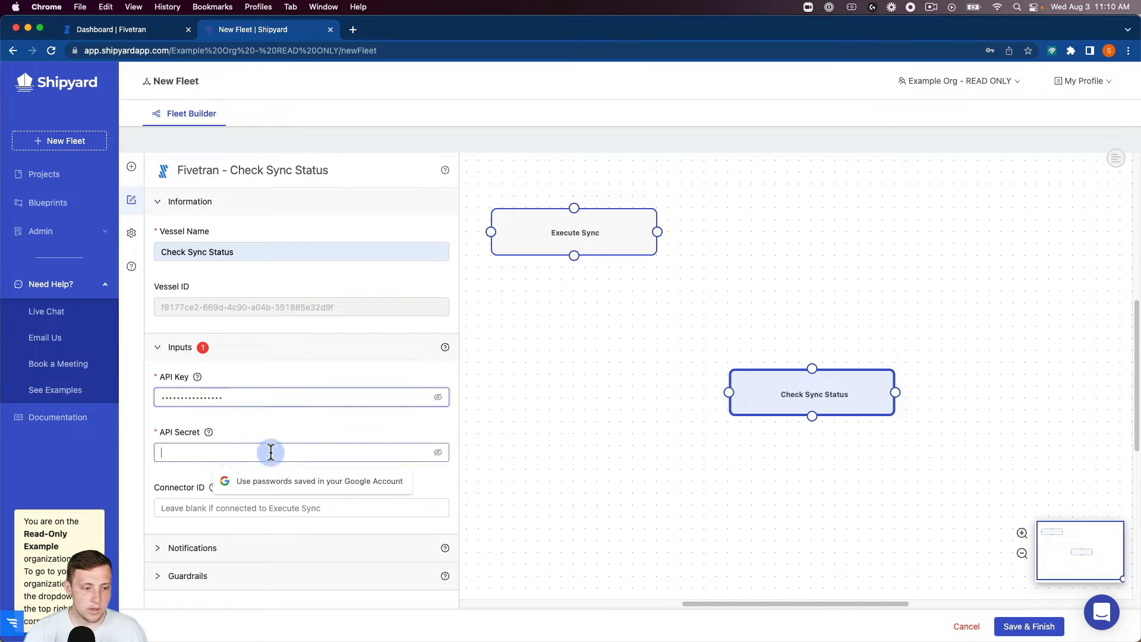
pyautogui.press('super+v')
# - Place Check Sync Status to the right of Execute Sync and connect Execute Sync to it
pyautogui.moveTo(752, 396); pyautogui.dragTo(746, 222)
pyautogui.moveTo(664, 232); pyautogui.dragTo(729, 232)
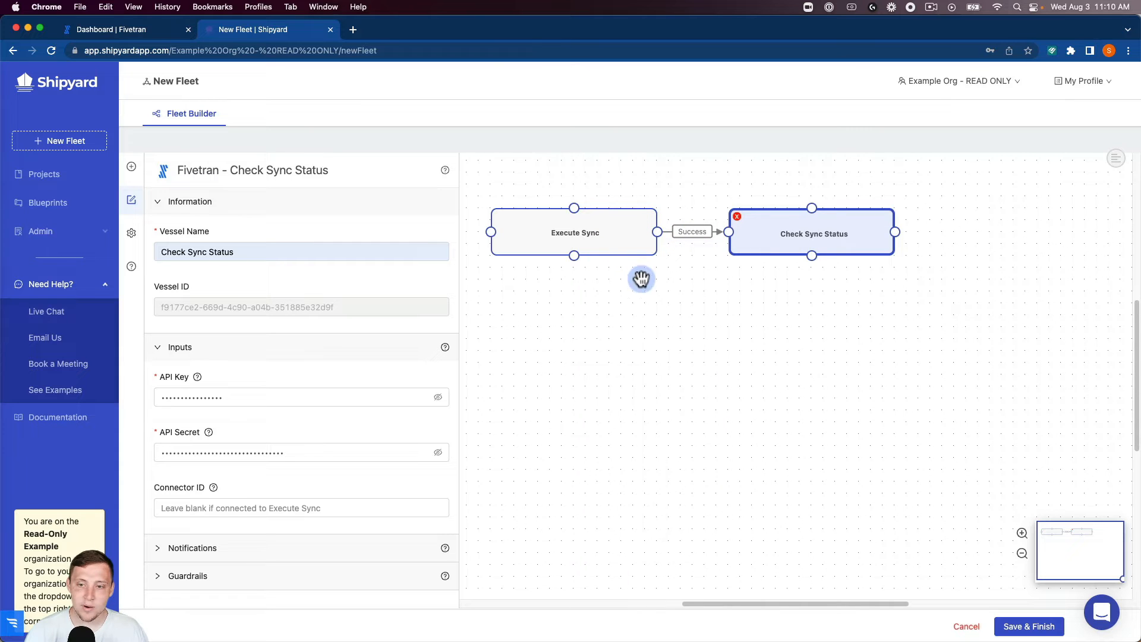
# - Set the Check Sync Status guardrails to 24 retries with ASAP (0m) between retries
pyautogui.click(219, 576)
pyautogui.scroll(-5, 223, 555)
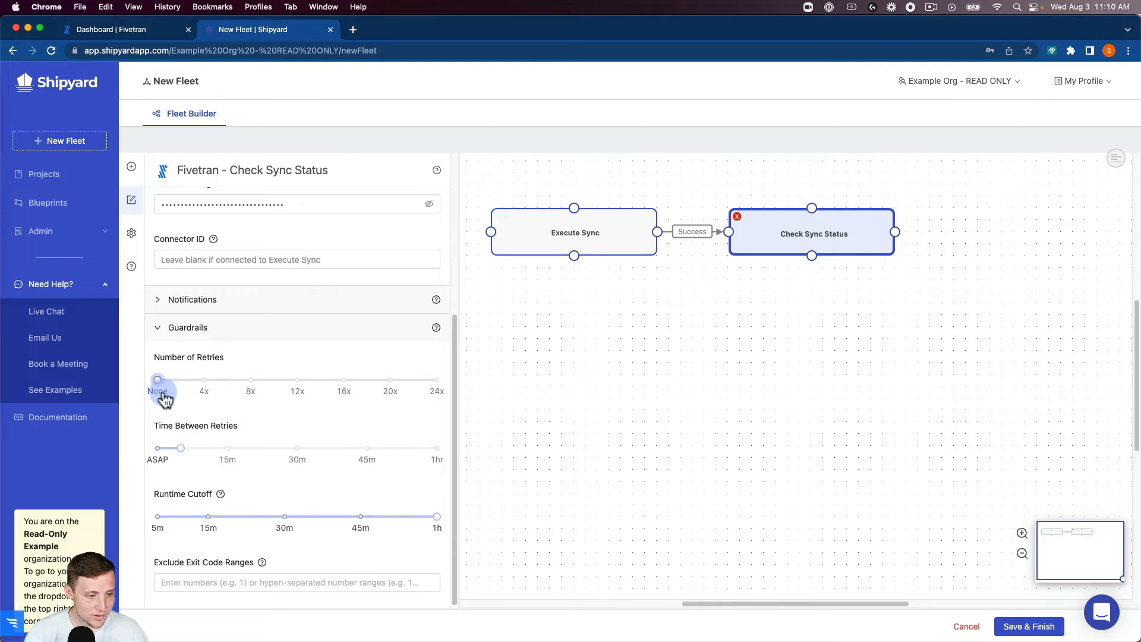
pyautogui.moveTo(158, 379); pyautogui.dragTo(437, 380)
pyautogui.moveTo(166, 459); pyautogui.dragTo(158, 452)
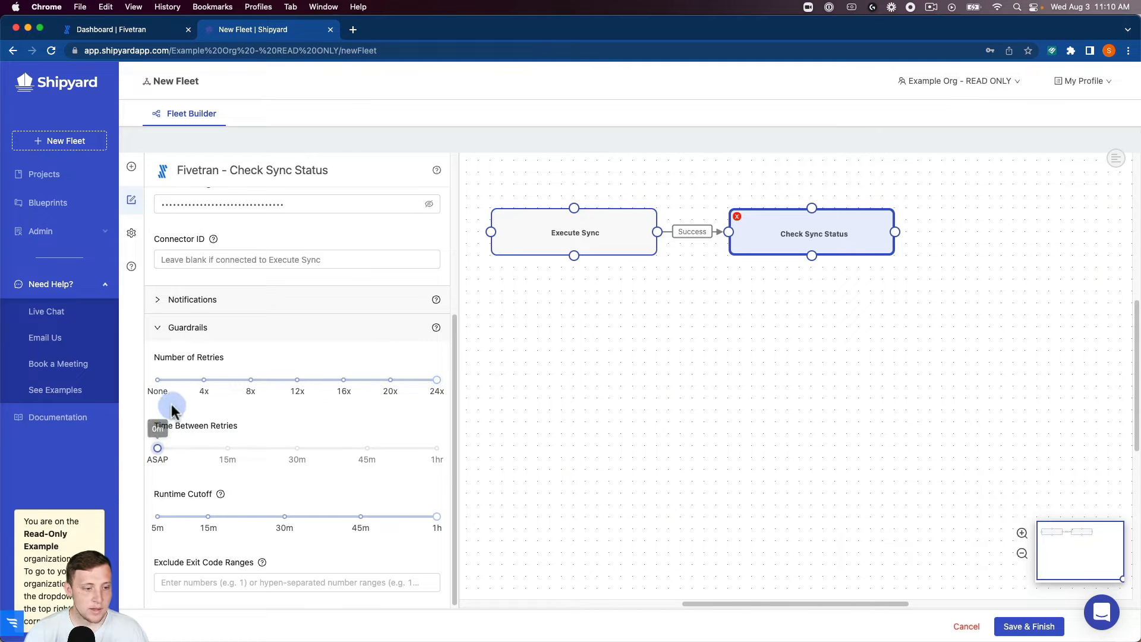
# - Add a Domo Refresh Dataset vessel, place it below and right of Check Sync Status, and name it "Refresh Dataset"
pyautogui.click(131, 167)
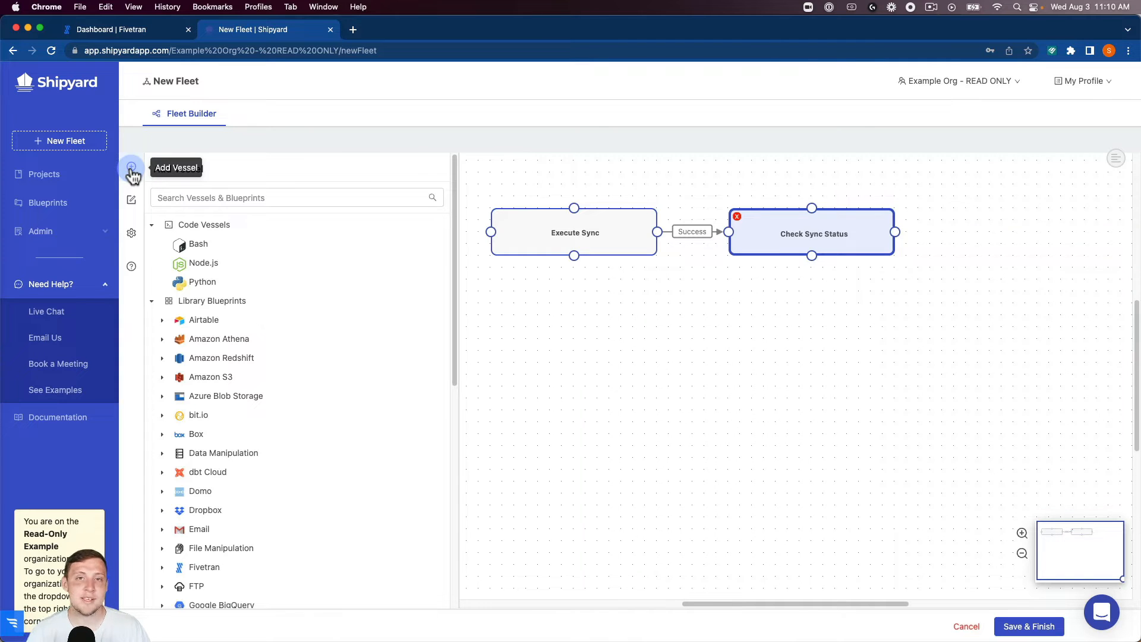
pyautogui.click(211, 197)
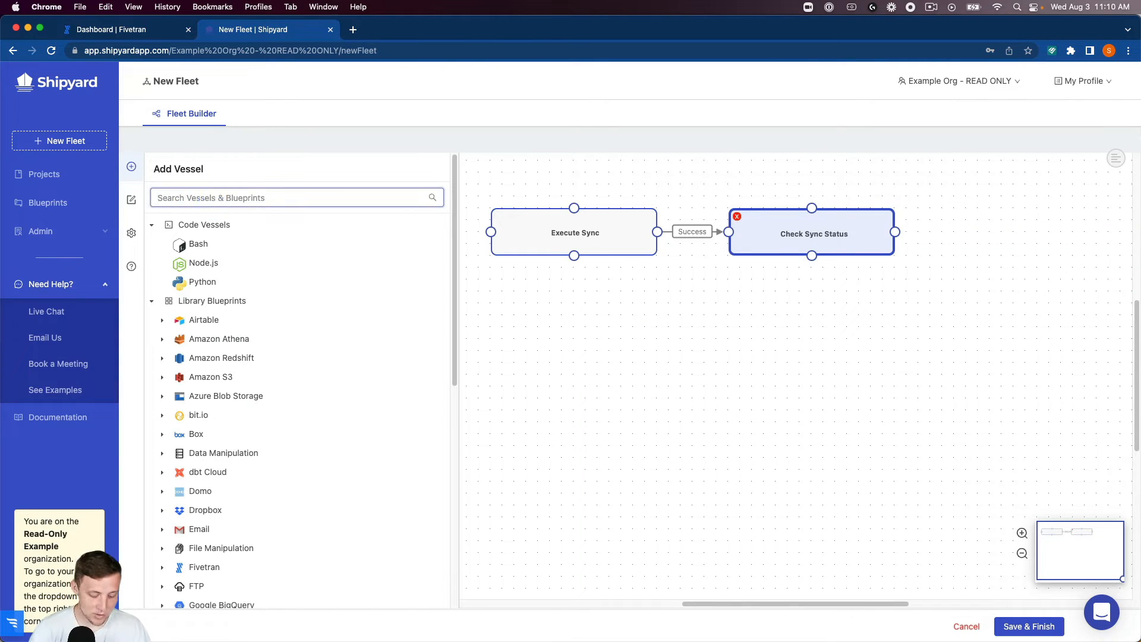
pyautogui.write('domo')
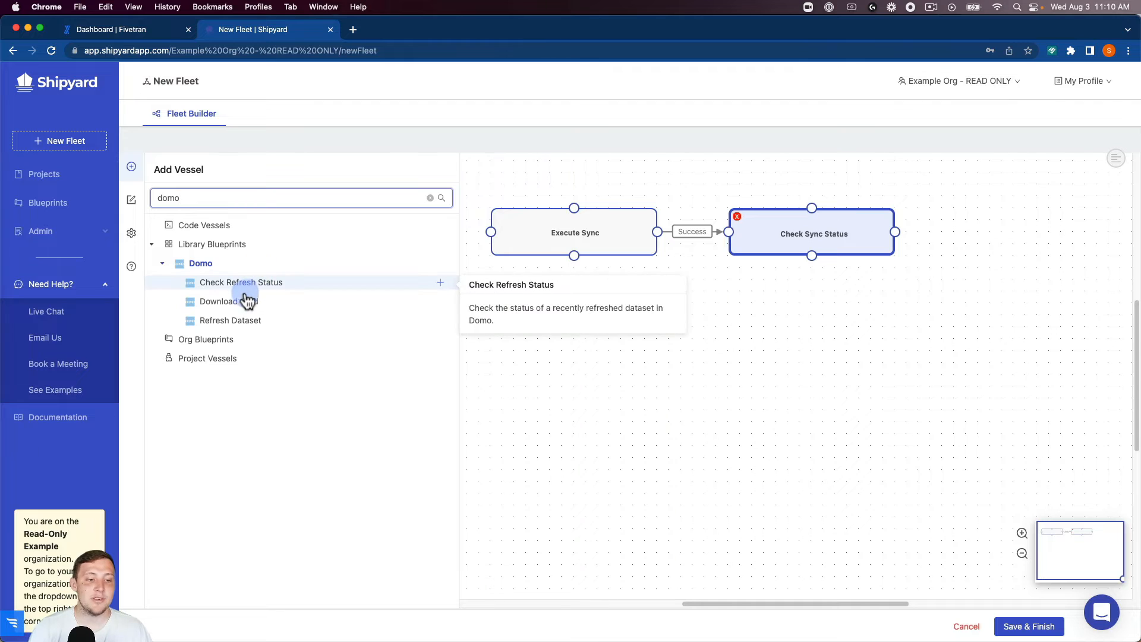
pyautogui.click(243, 326)
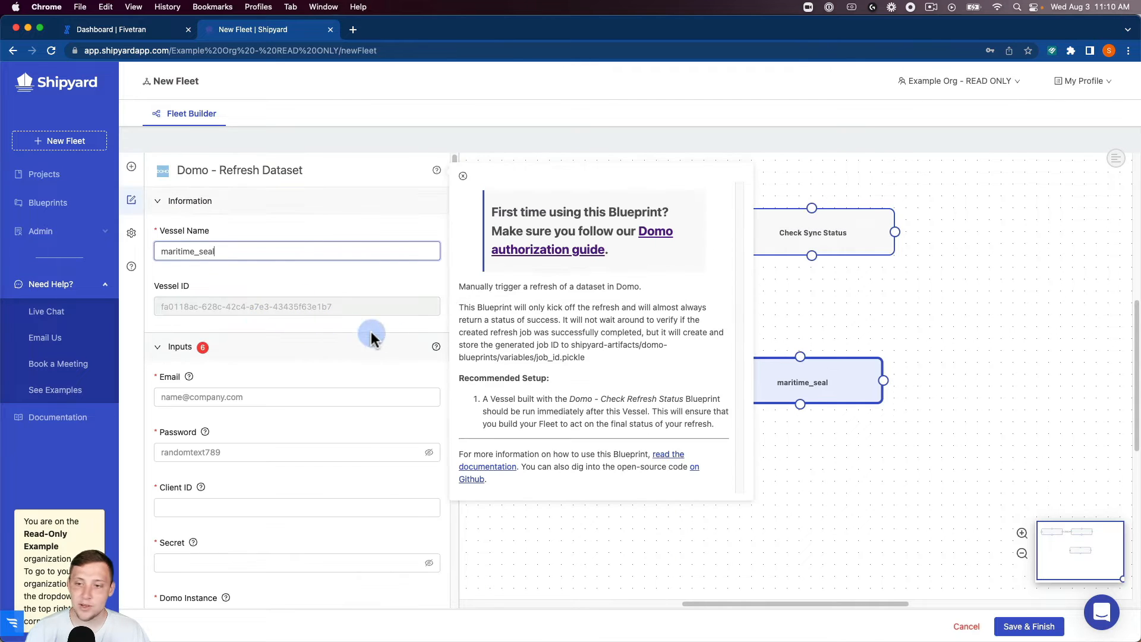
pyautogui.moveTo(894, 362); pyautogui.dragTo(1048, 302)
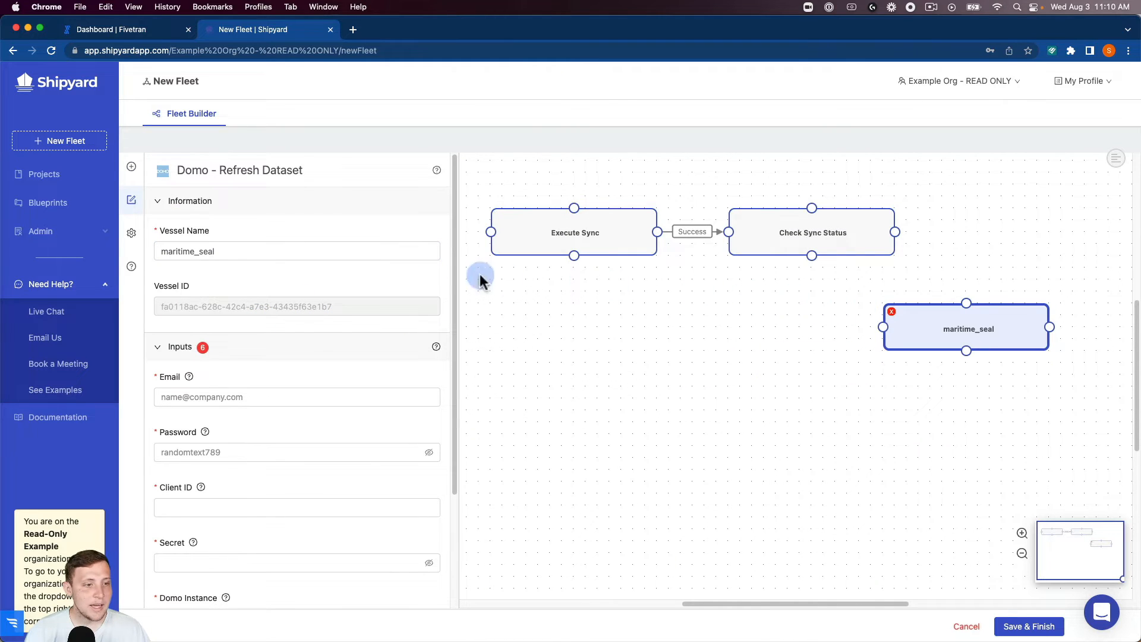
pyautogui.doubleClick(281, 254)
pyautogui.write('Re')
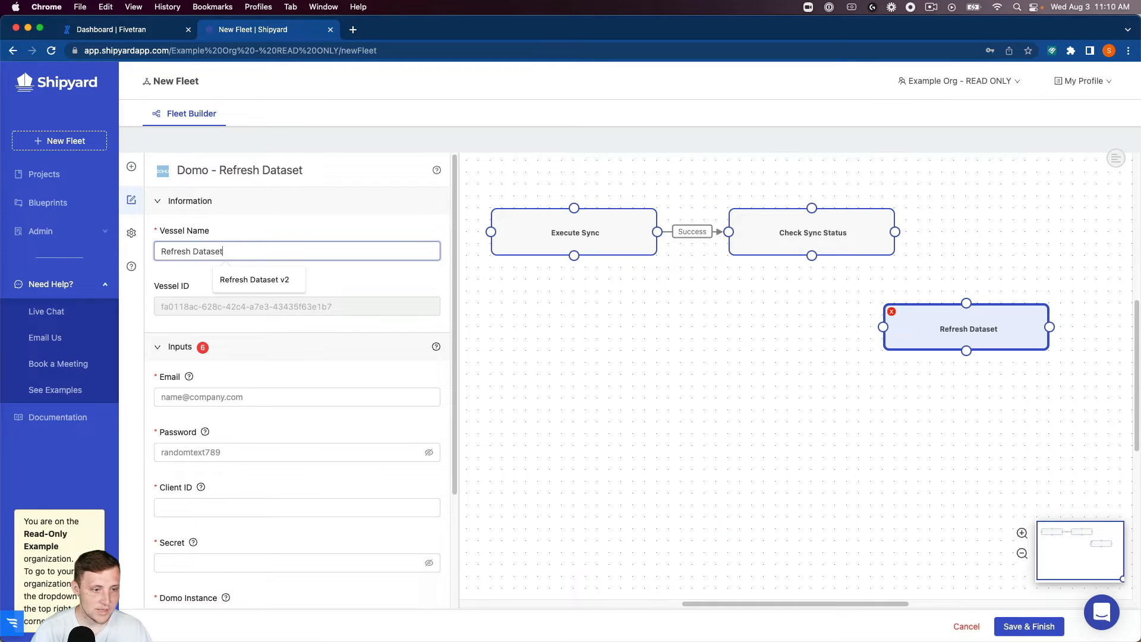
pyautogui.write('fresh Dataset')
# - Enter the Domo account's email and password for the Refresh Dataset vessel
pyautogui.click(211, 397)
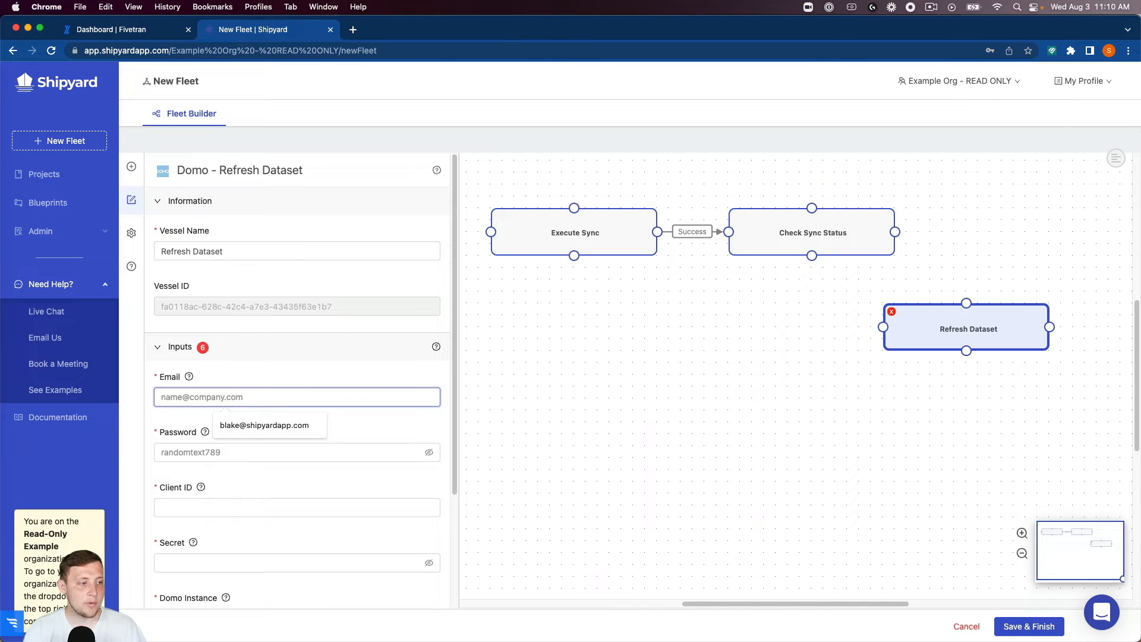
pyautogui.click(249, 426)
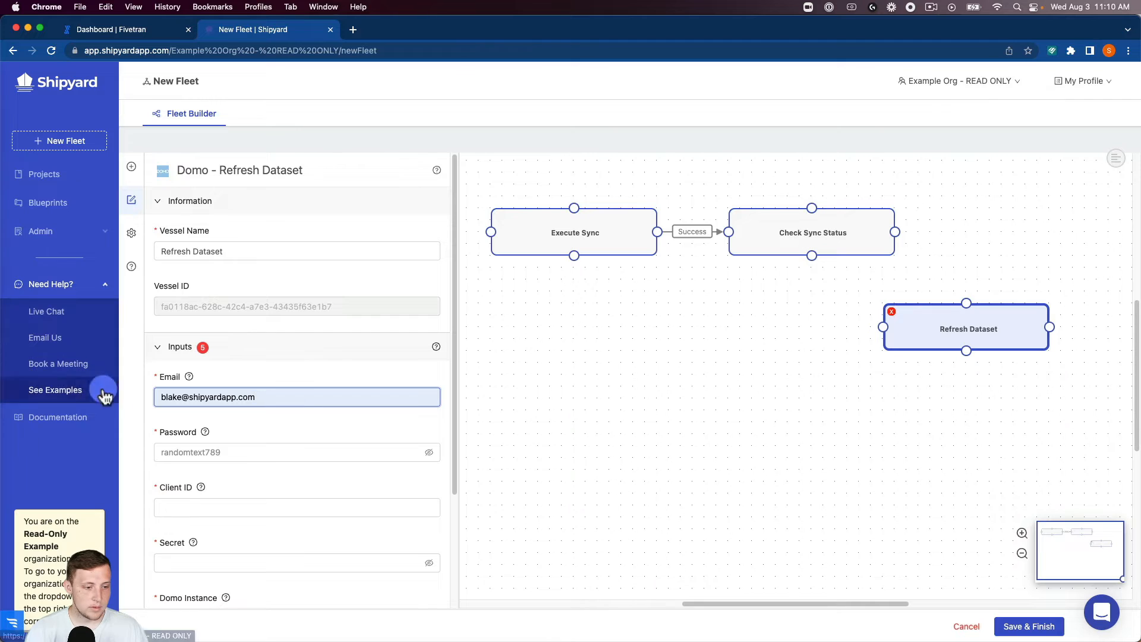
pyautogui.click(156, 451)
pyautogui.click(250, 479)
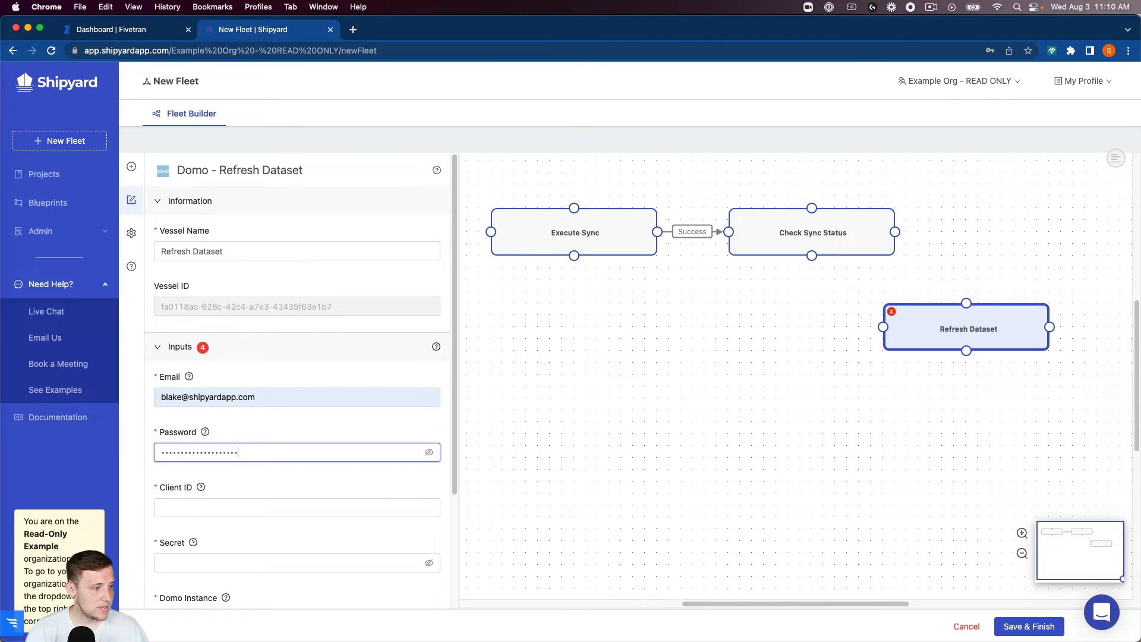
# - Fill in the Domo client ID, secret and Domo instance name for the Refresh Dataset vessel
pyautogui.click(178, 507)
pyautogui.click(256, 533)
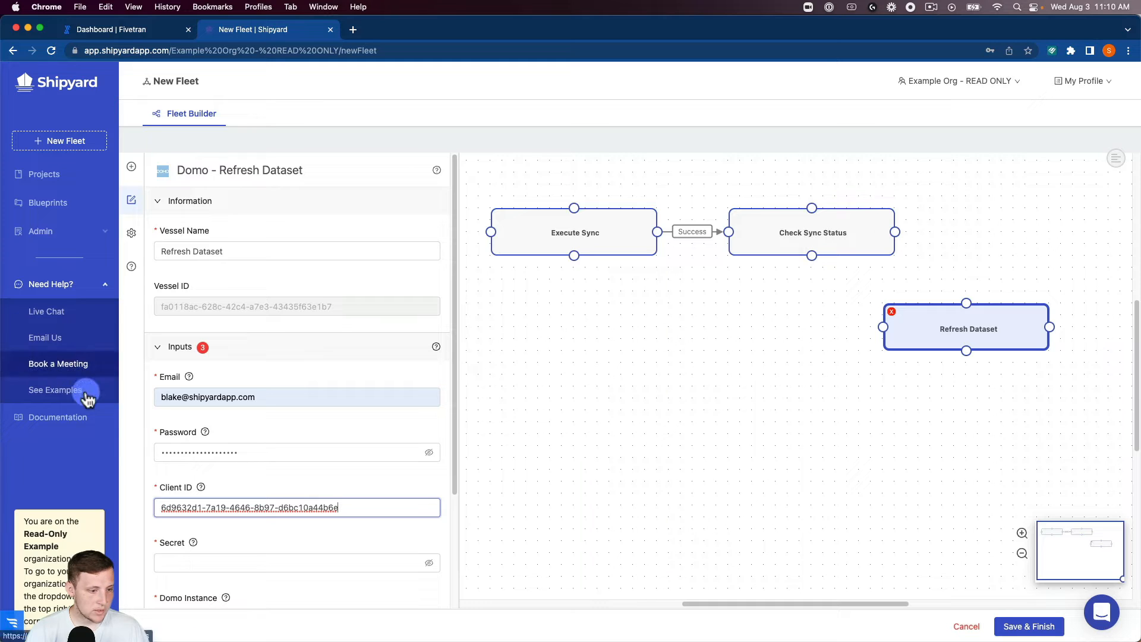
pyautogui.click(195, 558)
pyautogui.press('super+v')
pyautogui.scroll(-5, 208, 540)
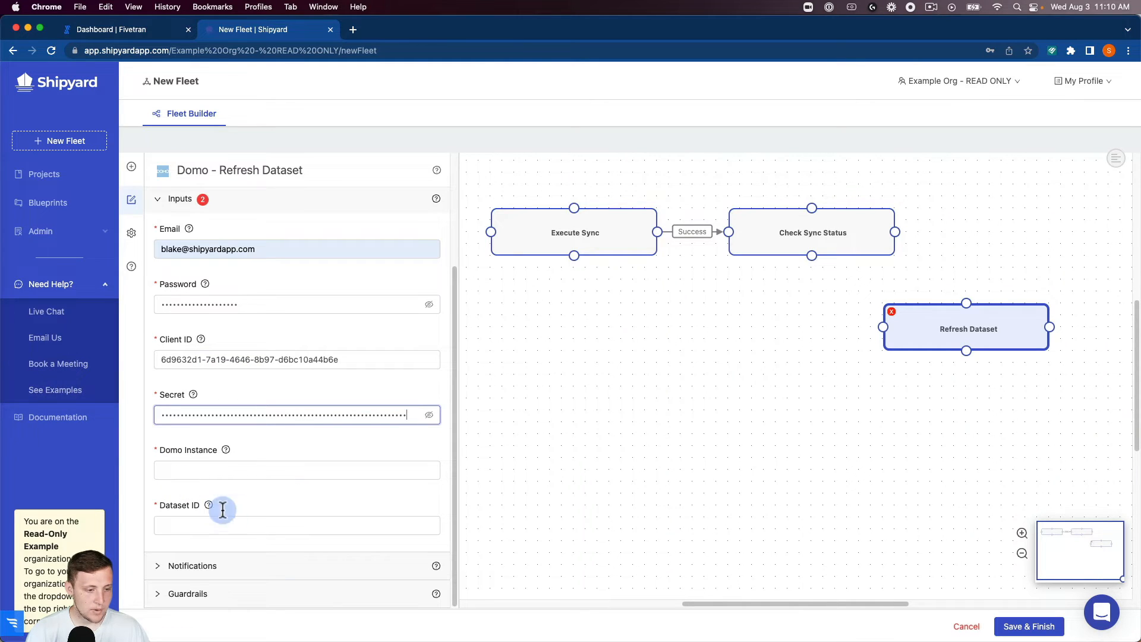
pyautogui.click(209, 474)
pyautogui.write('blake-dev-410118')
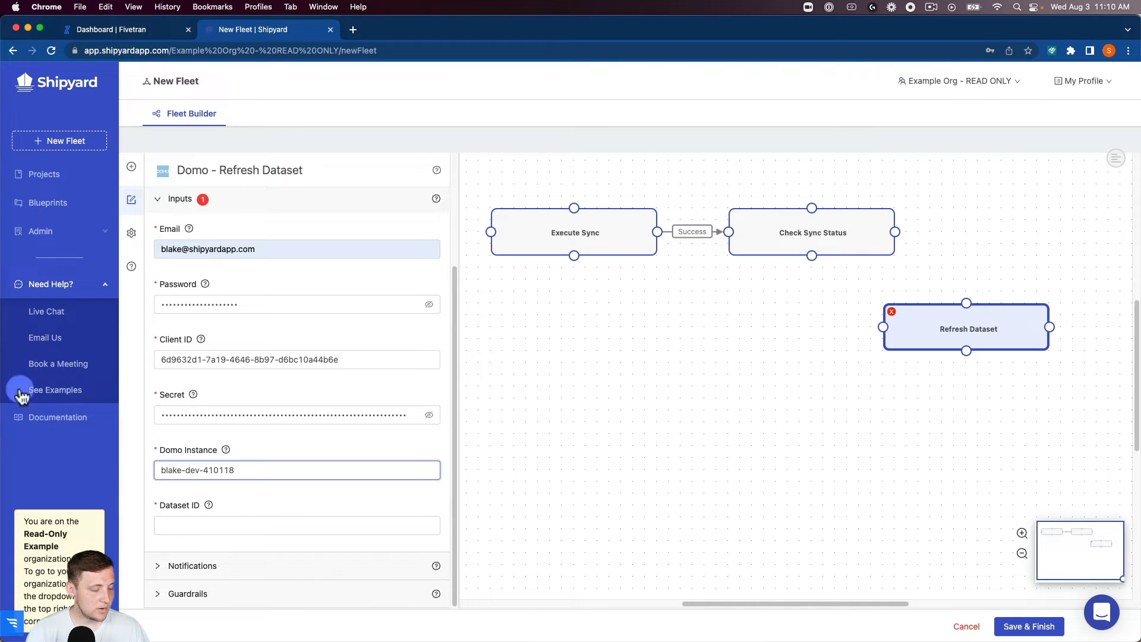
# - Set the Refresh Dataset vessel's dataset ID to 8e027f7f-0db2-445d-b31d-32e33ed3de5e and connect it beside Check Sync Status on success
pyautogui.click(220, 524)
pyautogui.write('8e027f7f-0db2-445d-b31d-32e33ed3de5e')
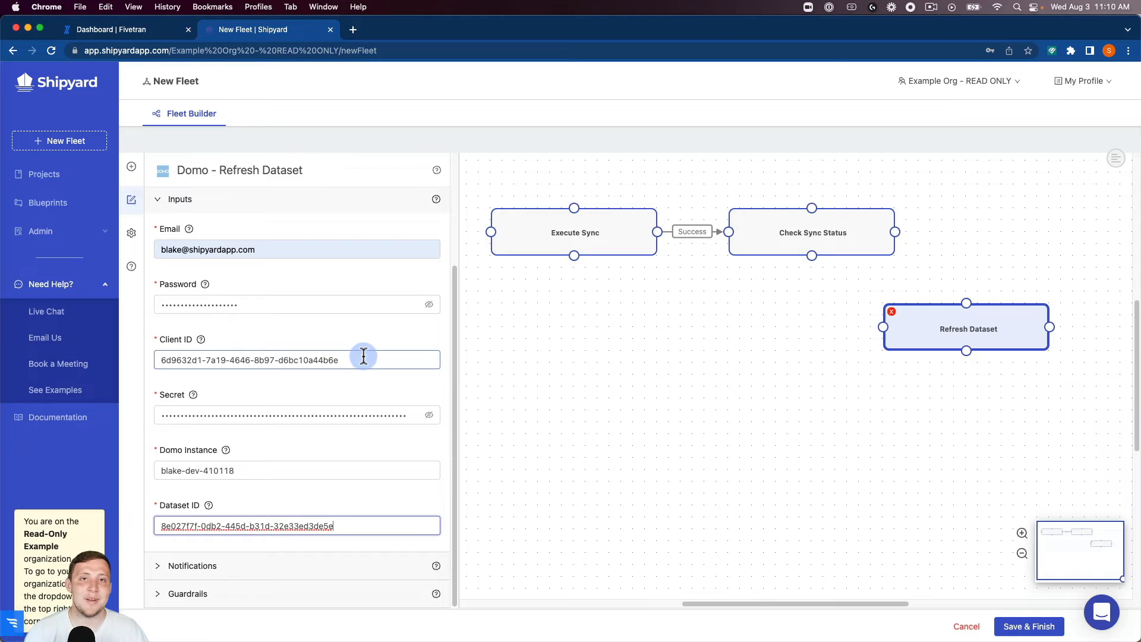
pyautogui.moveTo(934, 324); pyautogui.dragTo(1009, 227)
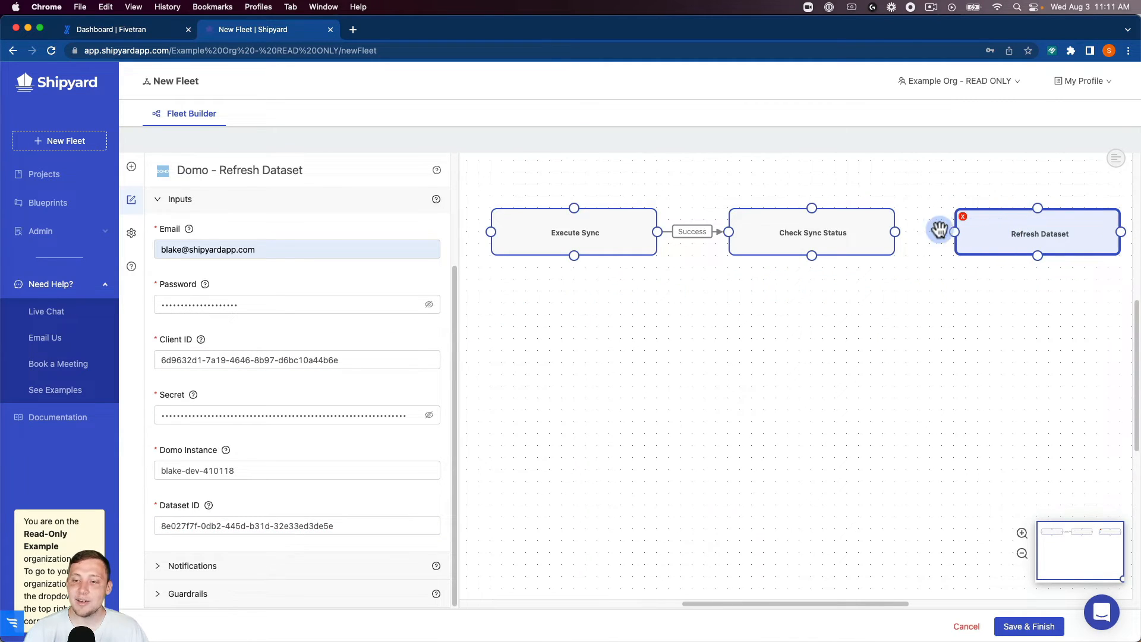
pyautogui.moveTo(896, 232); pyautogui.dragTo(954, 232)
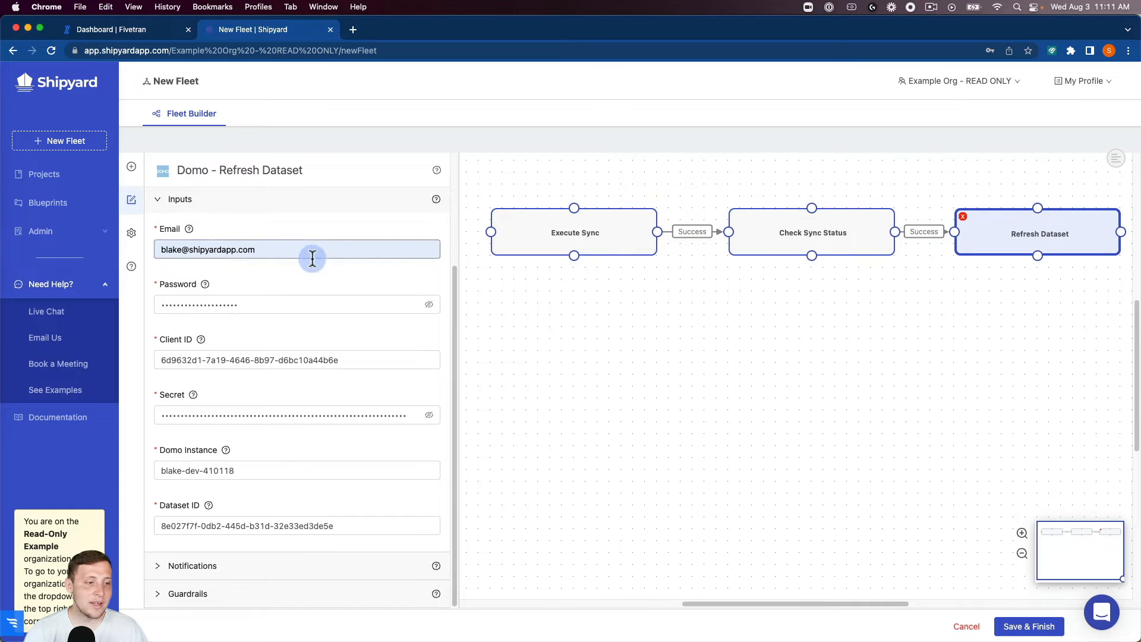
# - Name the fleet "Fivetran -> Domo" in the fleet settings
pyautogui.click(131, 233)
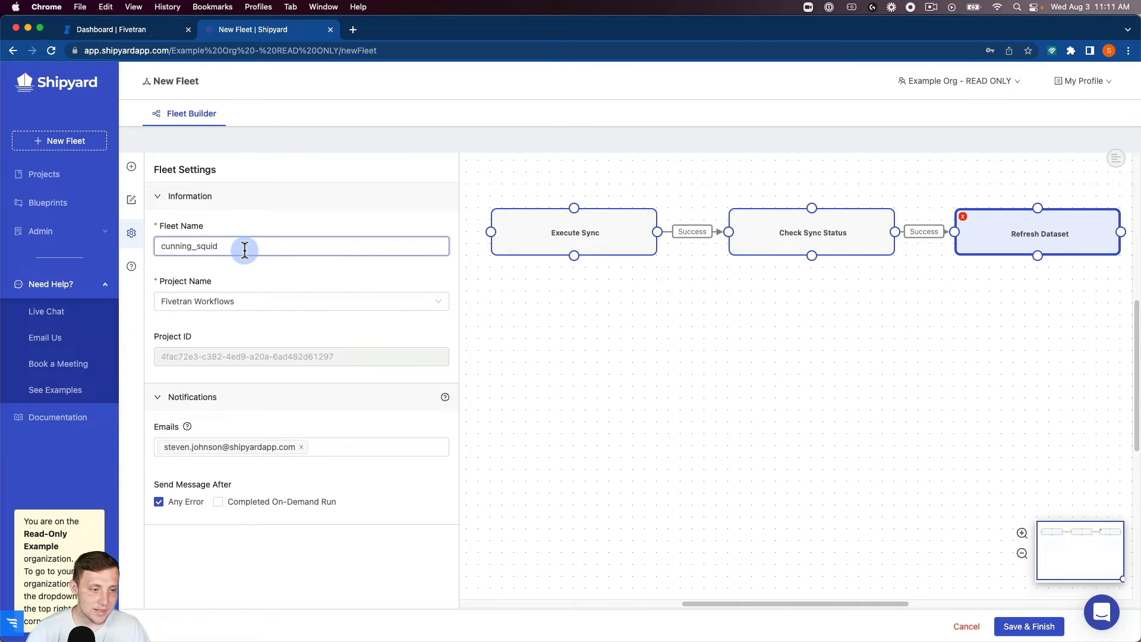
pyautogui.write('Fivetran')
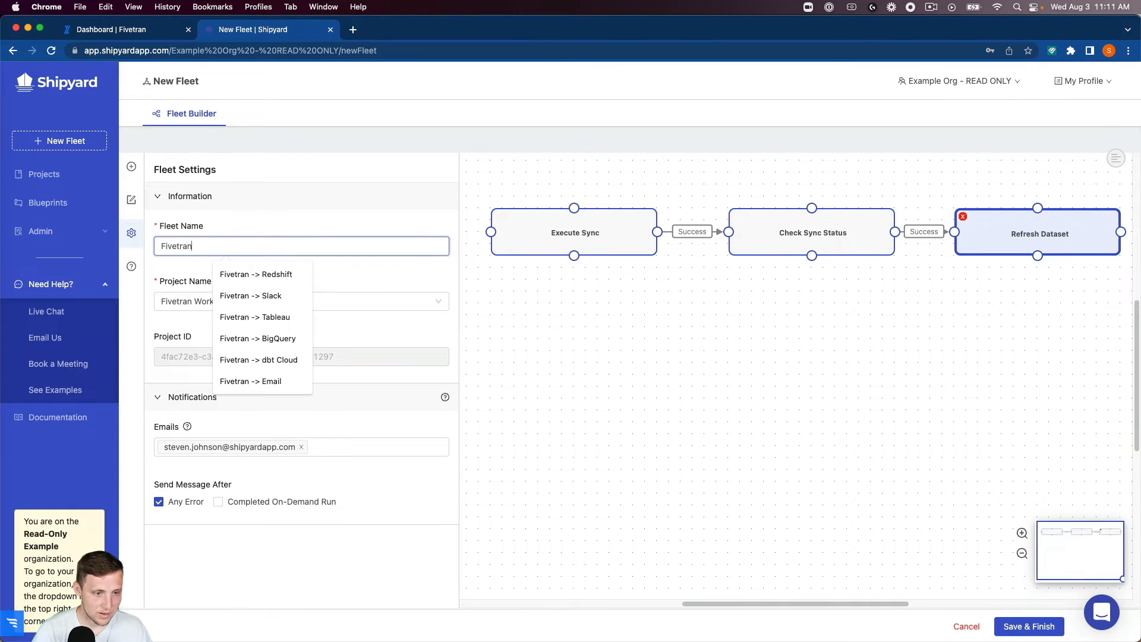
pyautogui.write(' -> Domo')
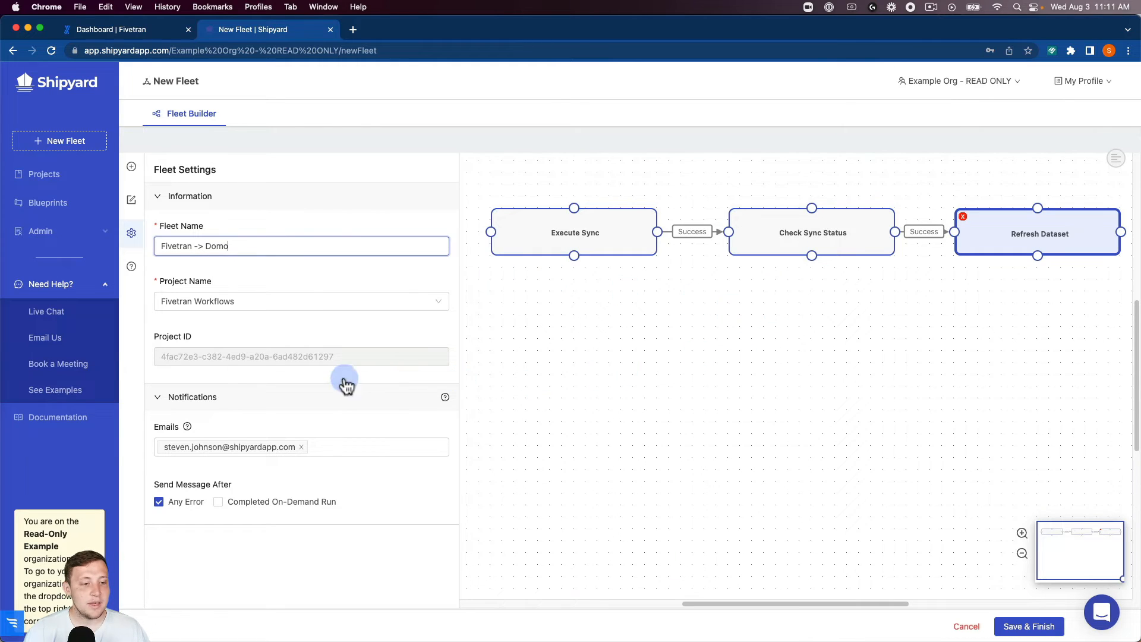
# - Save the finished fleet and run it on demand
pyautogui.click(1021, 627)
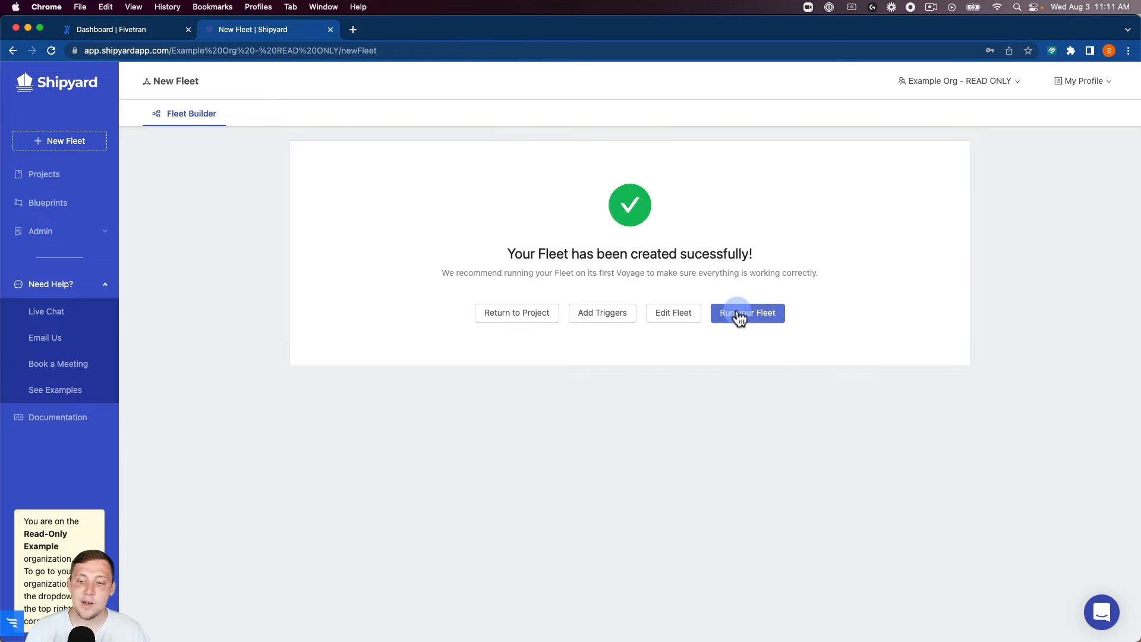
pyautogui.click(738, 314)
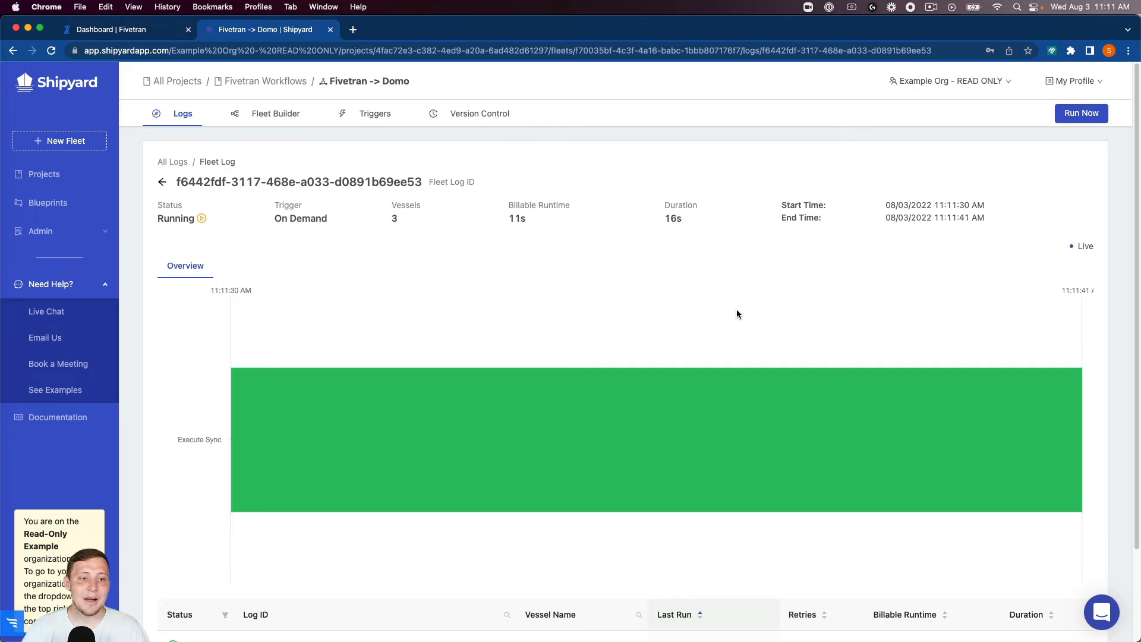
# - Check the fleet run's timeline and vessel log list for the progress of Execute Sync and Check Sync Status
pyautogui.click(663, 308)
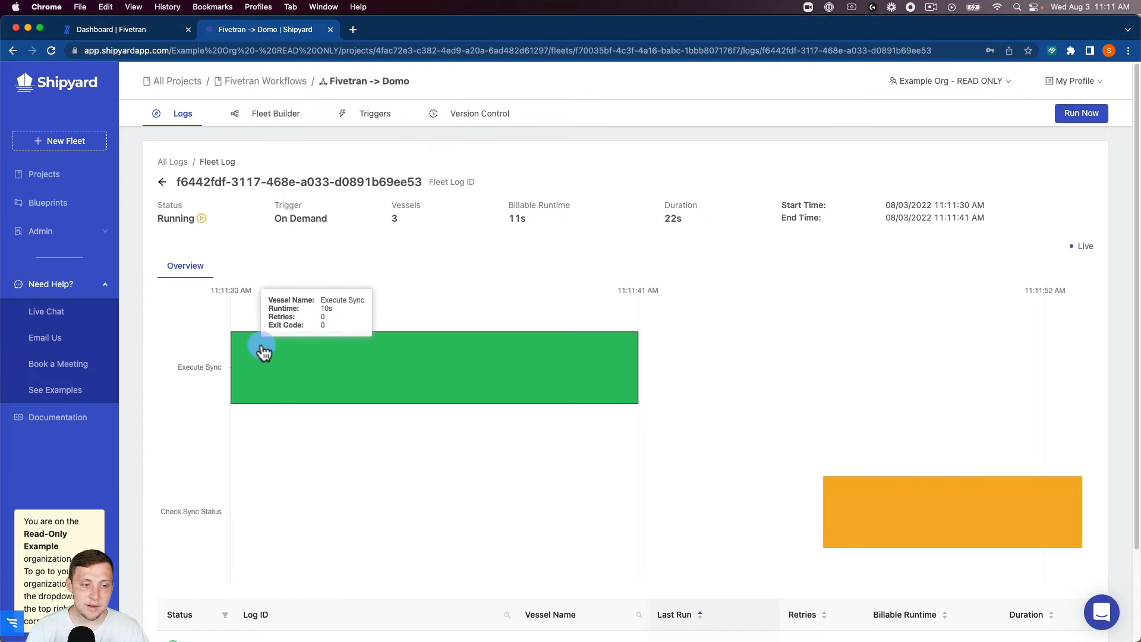
pyautogui.moveTo(877, 532)
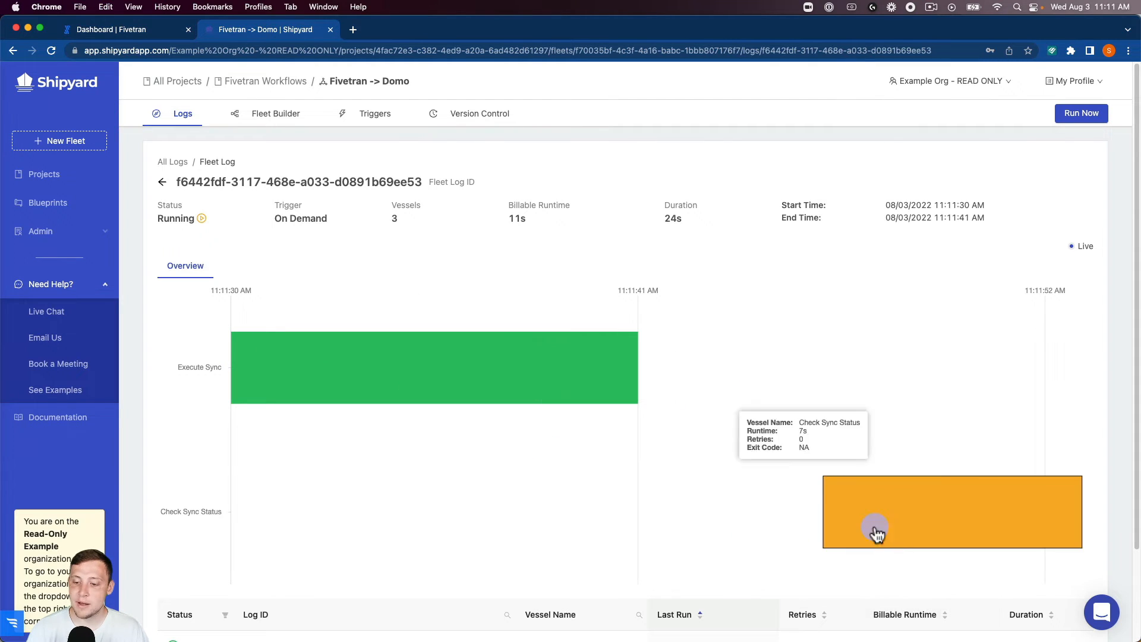
pyautogui.scroll(-3, 689, 475)
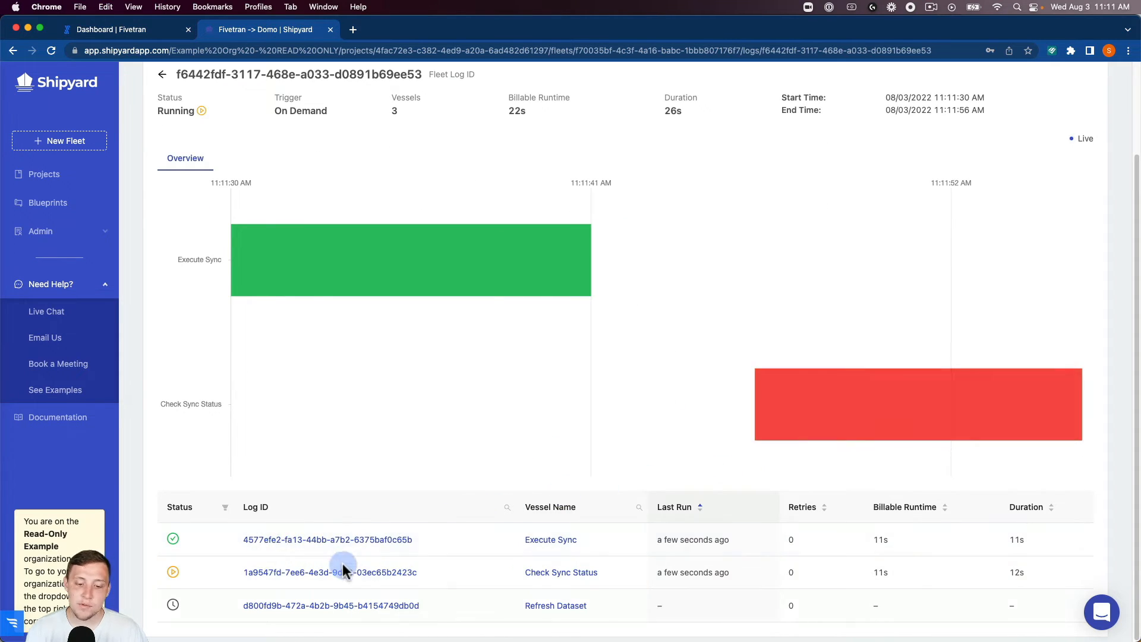
pyautogui.scroll(1, 394, 385)
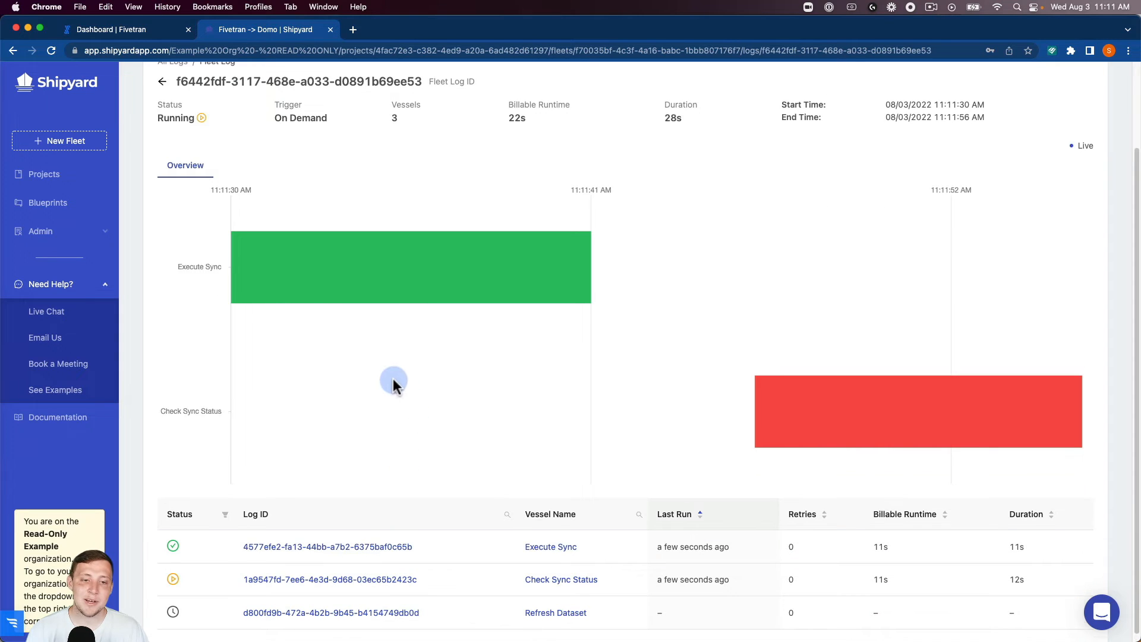
pyautogui.scroll(3, 394, 385)
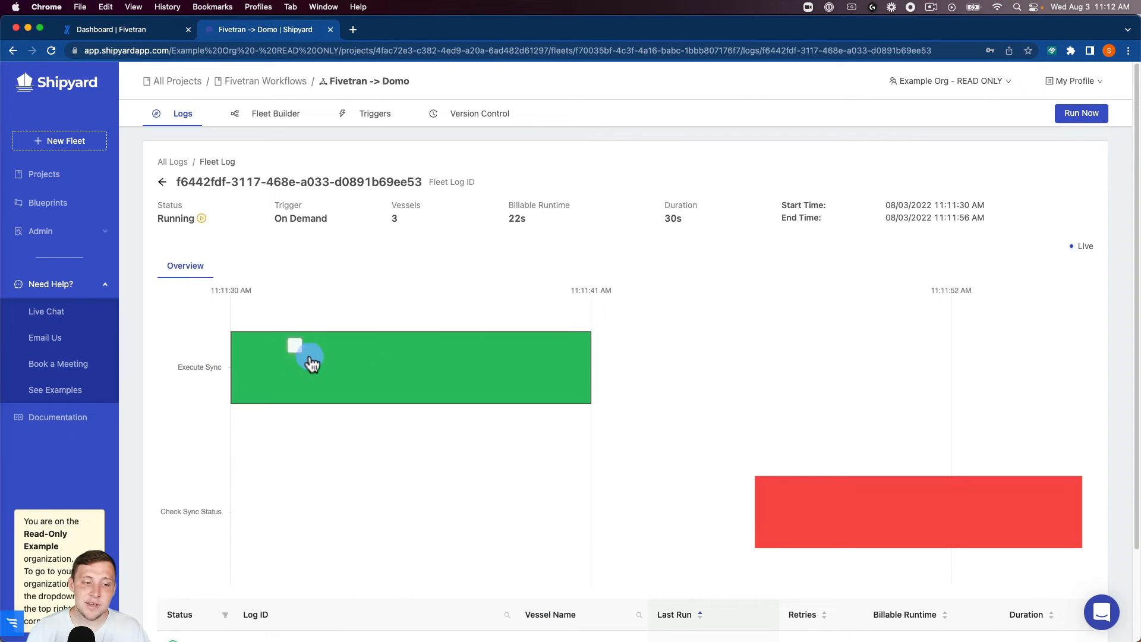
# - Read the Execute Sync vessel's output log, including its masked API variables, and return to the fleet log
pyautogui.click(315, 367)
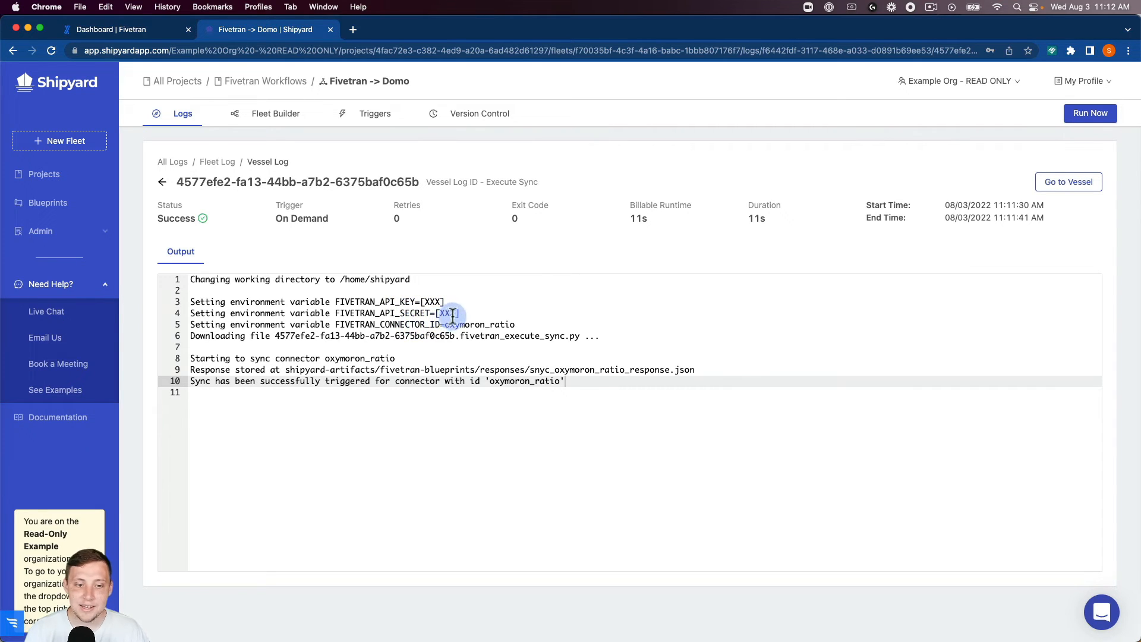
pyautogui.click(436, 301)
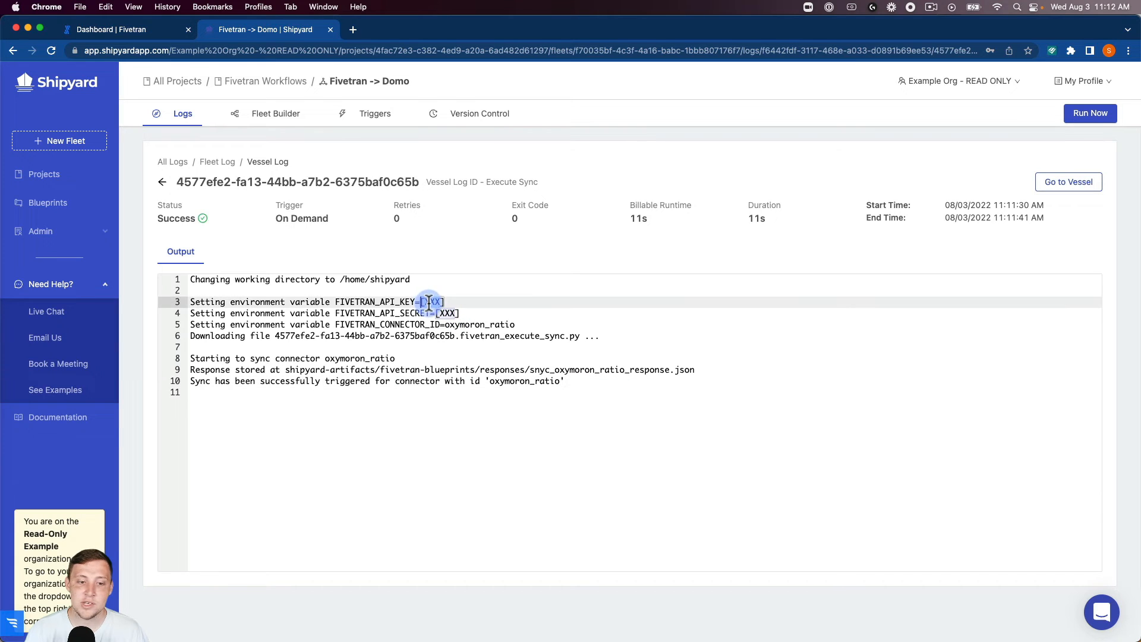
pyautogui.click(463, 309)
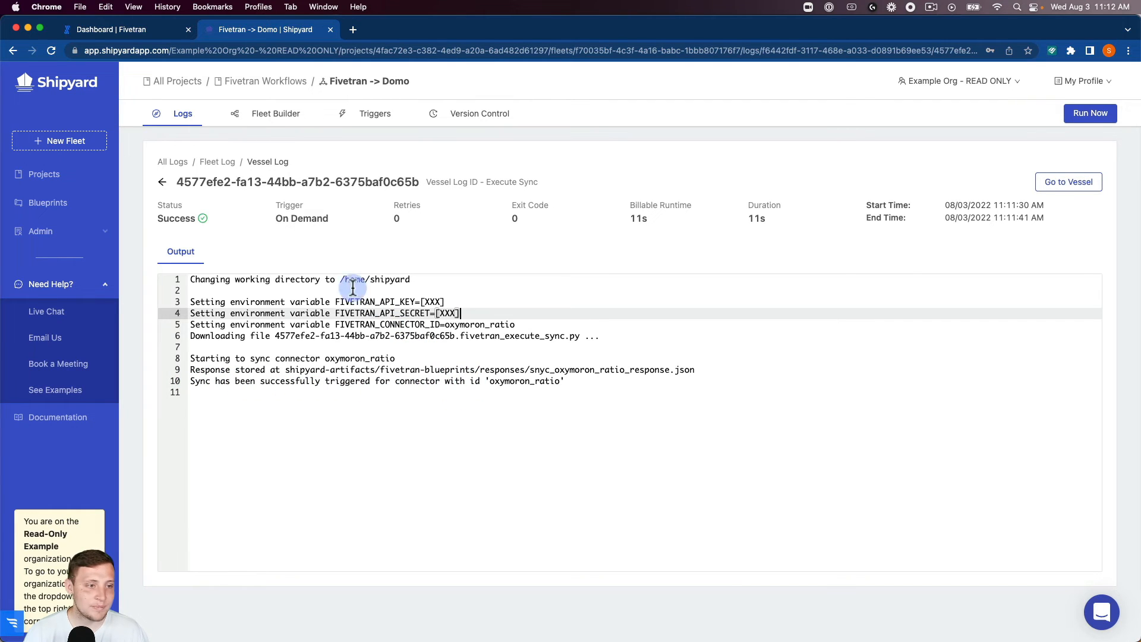
pyautogui.click(226, 166)
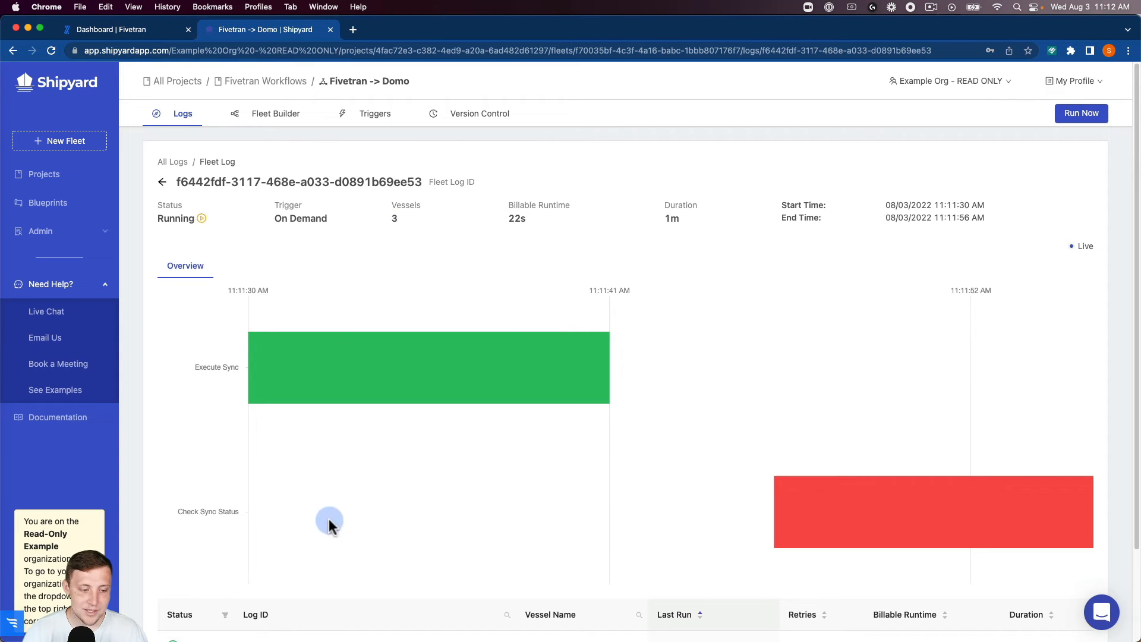
# - Examine the Check Sync Status vessel's retries and output log from the run timeline, and return to the fleet log
pyautogui.moveTo(822, 542)
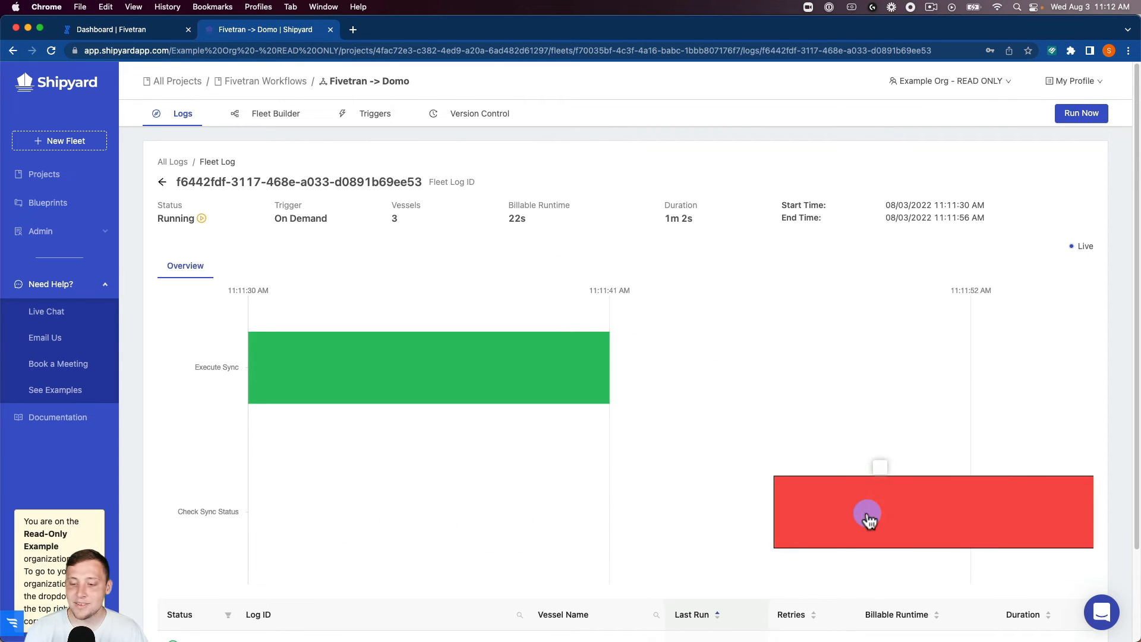
pyautogui.click(865, 516)
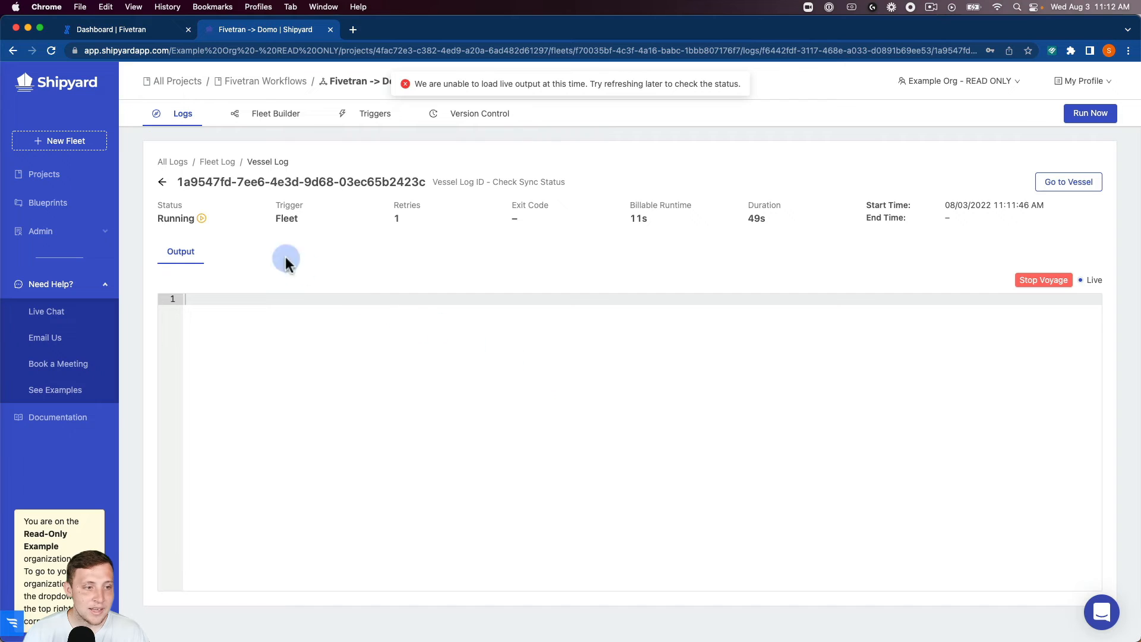
pyautogui.click(171, 187)
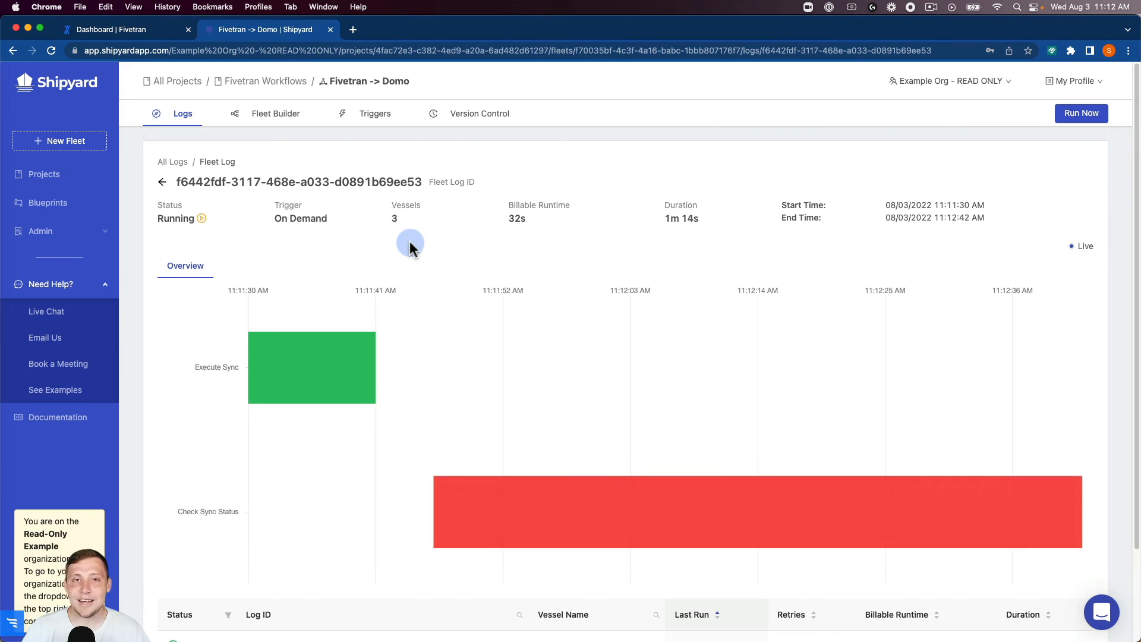
pyautogui.moveTo(547, 483)
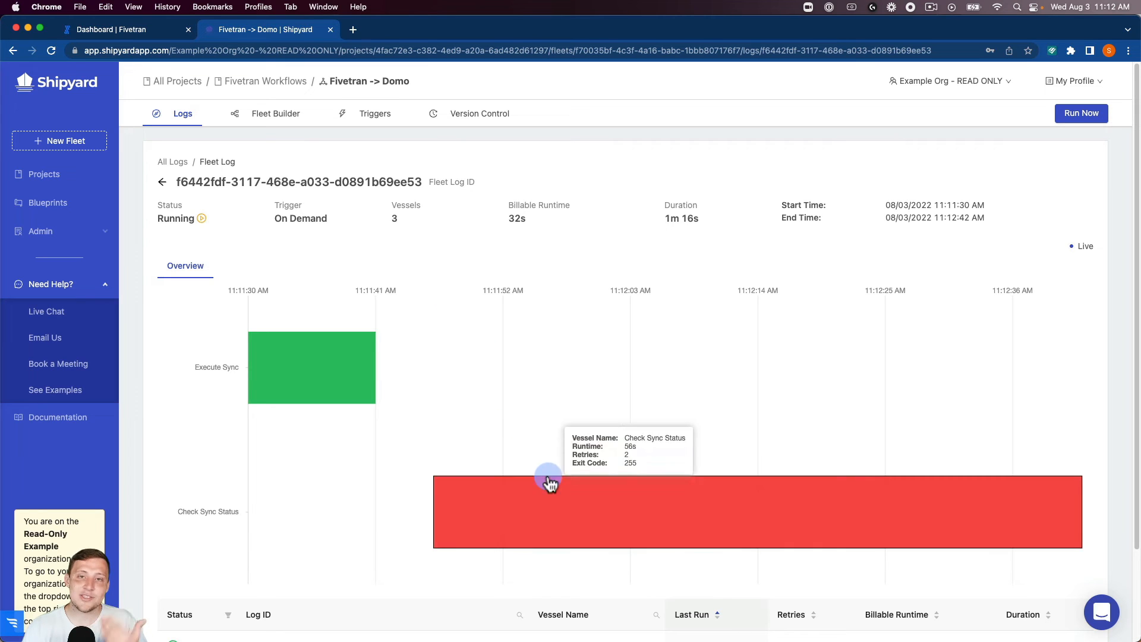
pyautogui.click(568, 521)
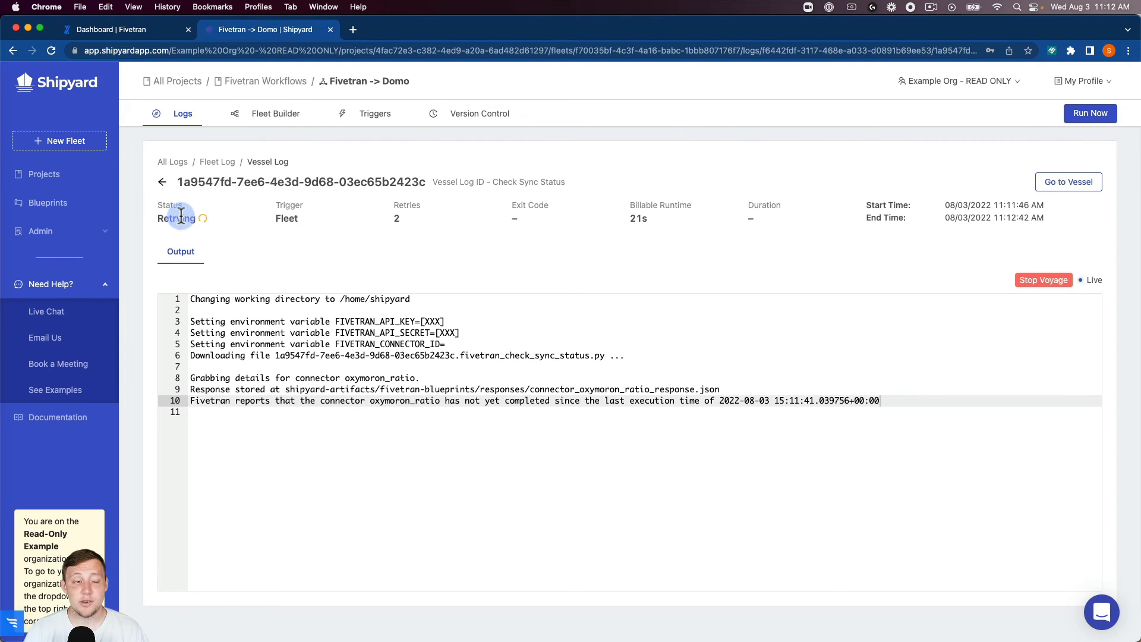
pyautogui.click(162, 183)
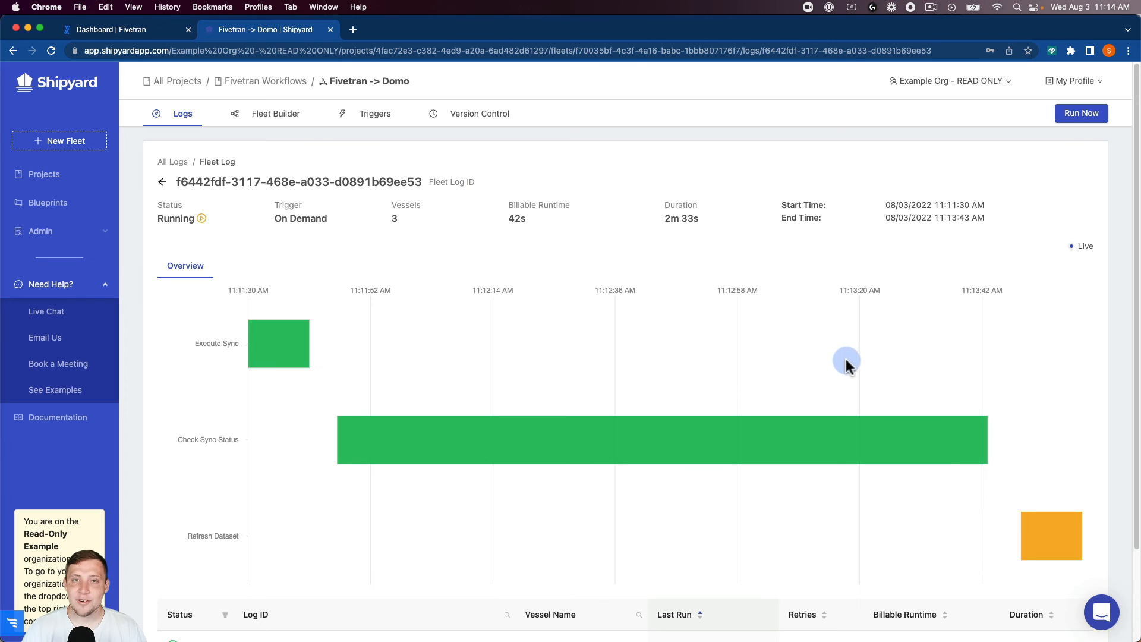
# - Open the Refresh Dataset vessel's log and check the result of the Domo stream refresh in its output
pyautogui.click(1054, 525)
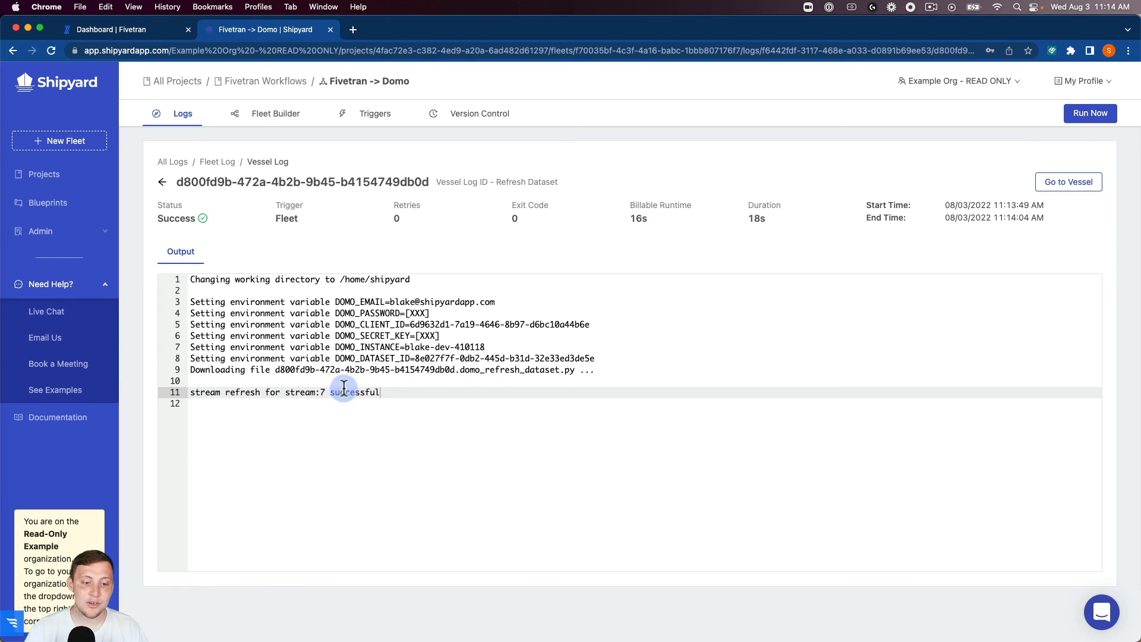
pyautogui.moveTo(344, 388)
pyautogui.mouseDown()
pyautogui.moveTo(267, 395)
pyautogui.moveTo(255, 377)
pyautogui.moveTo(329, 393)
pyautogui.mouseUp()
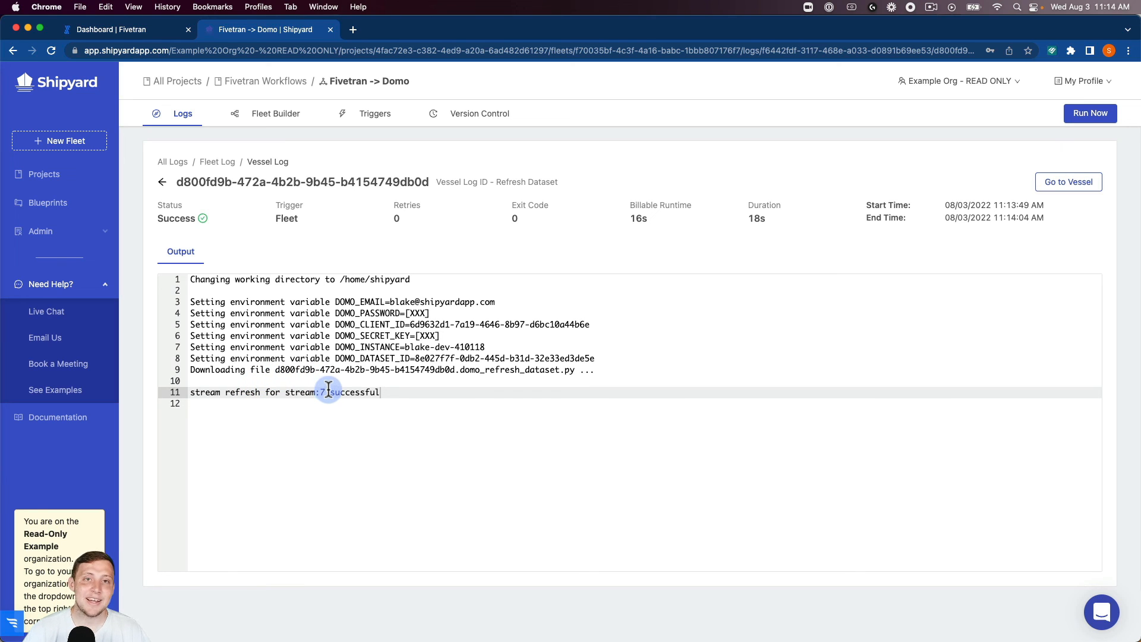